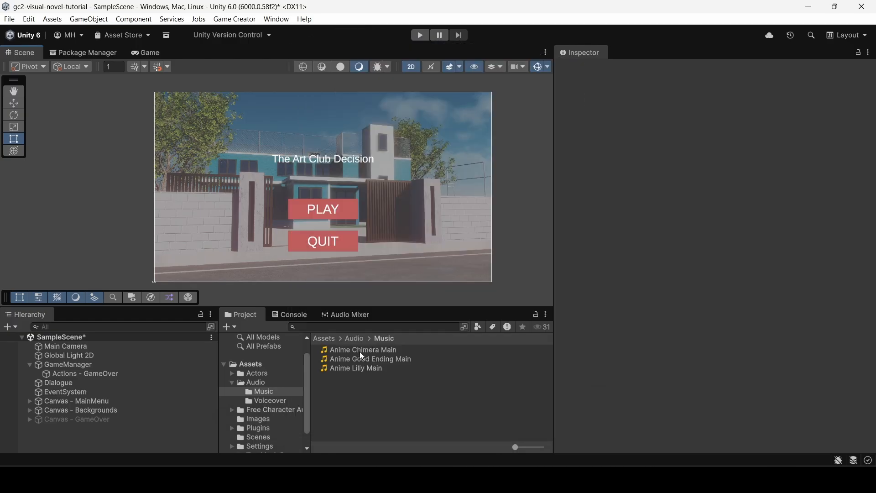
- Preview the music clips Anime Chimera Main, Anime Good Ending Main and Anime Lilly Main in the Music folder
click(350, 349)
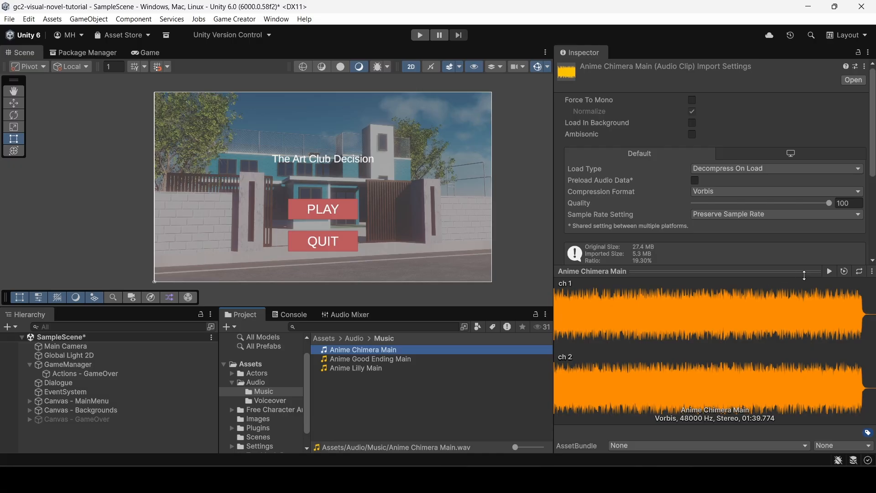
click(830, 272)
click(831, 271)
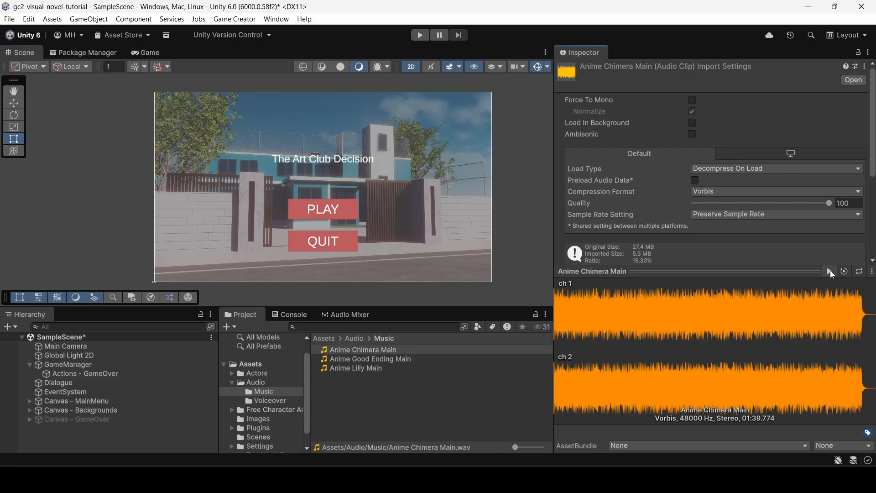
click(346, 360)
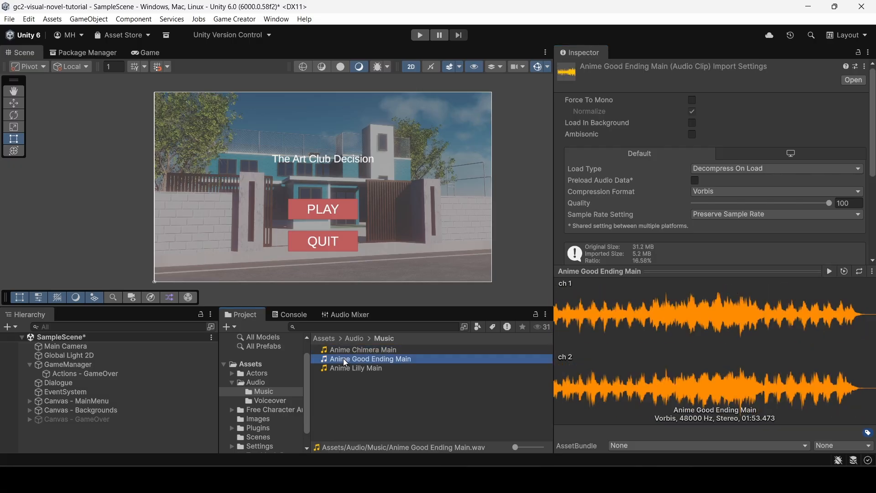
click(830, 271)
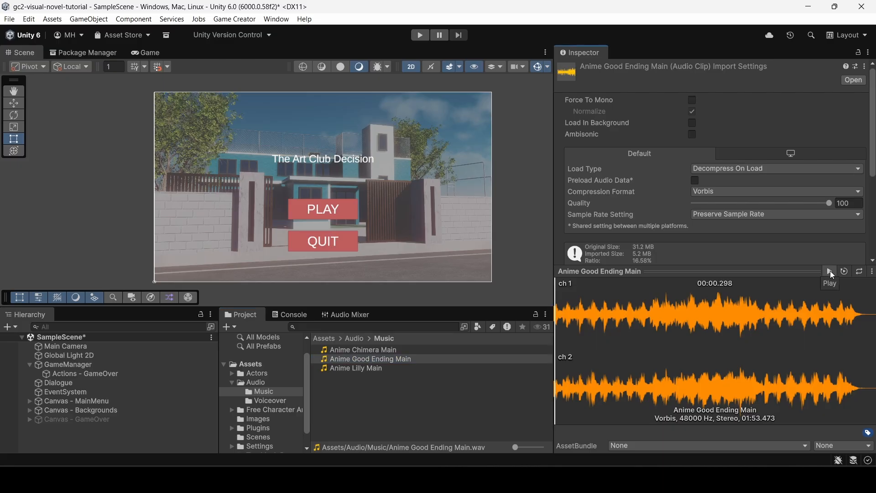
click(831, 272)
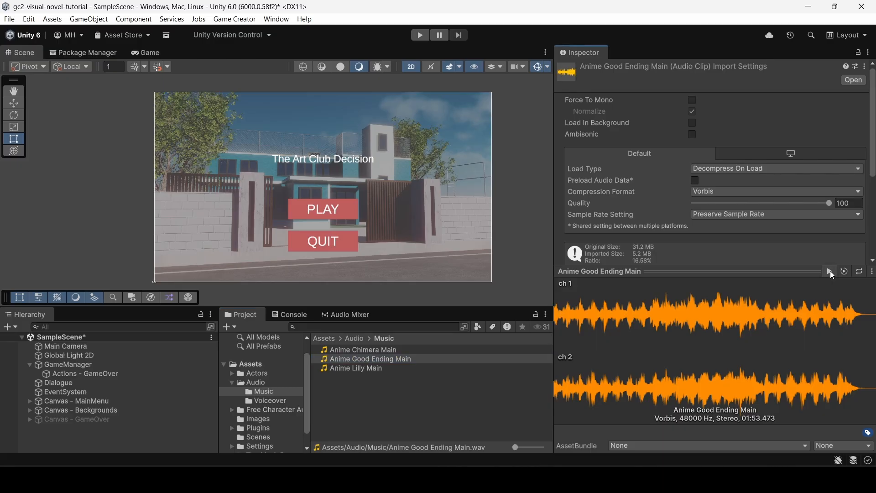
click(360, 369)
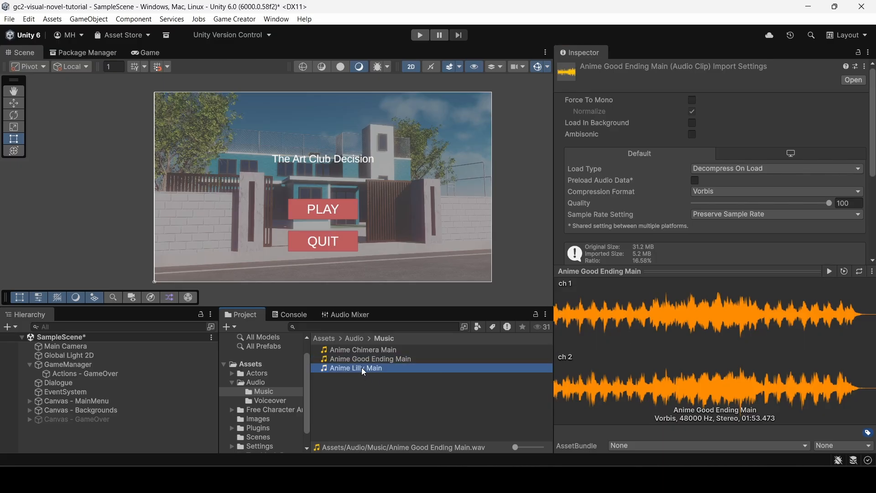
click(831, 271)
click(831, 271)
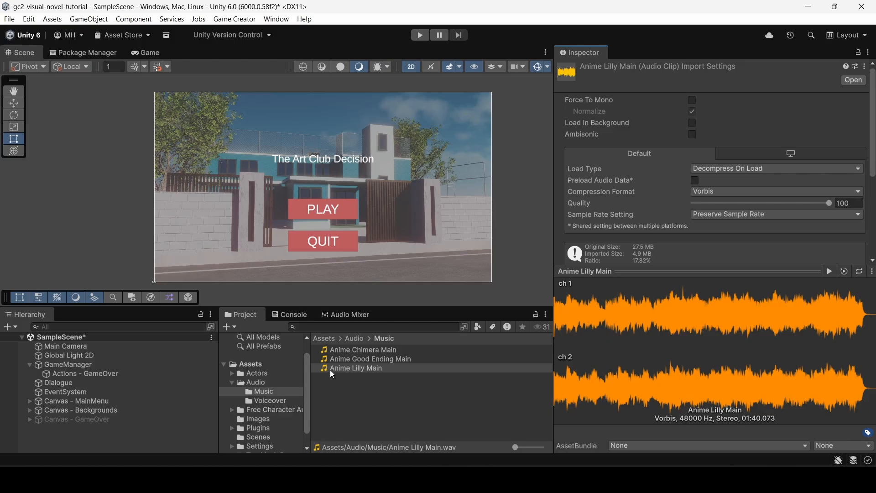
click(363, 351)
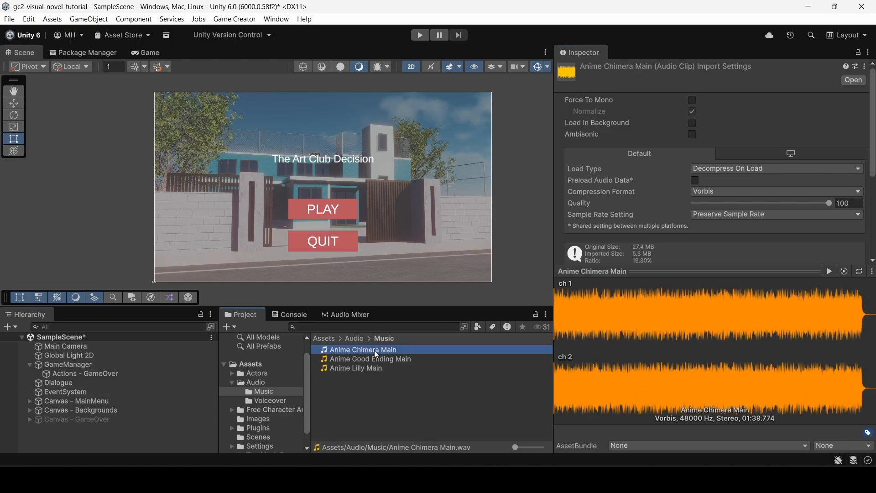
- Add a Play Music instruction to the GameManager's Actions and assign Anime Chimera Main as its audio clip
click(61, 366)
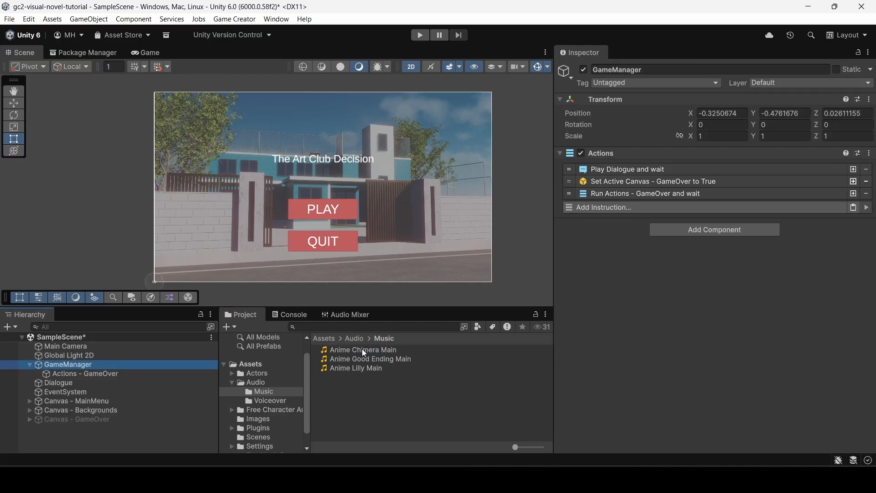
click(606, 208)
click(601, 281)
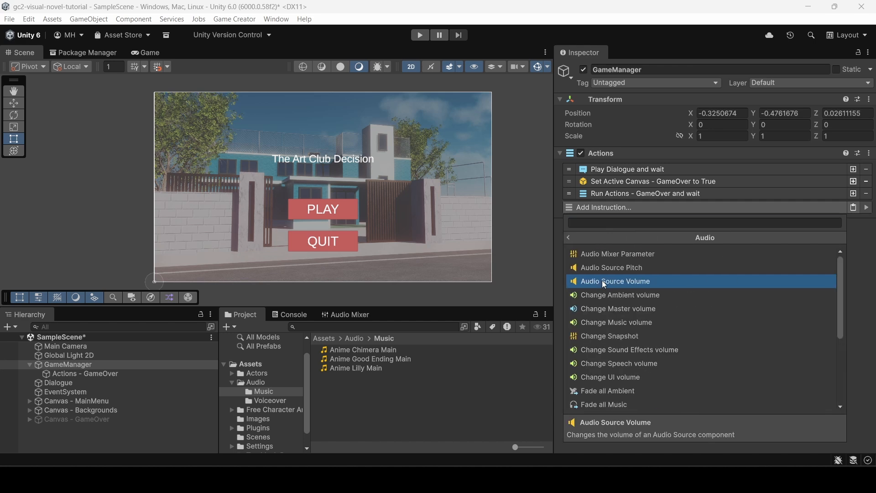
scroll(603, 315, down, 3)
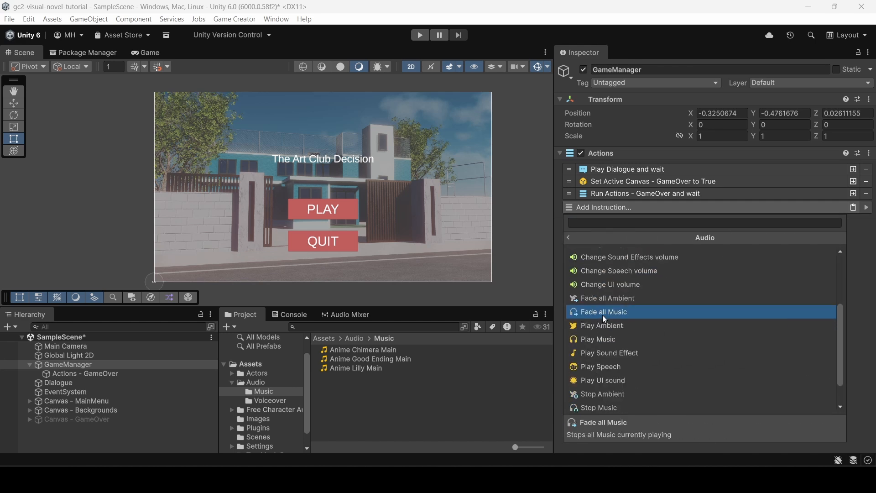
click(597, 339)
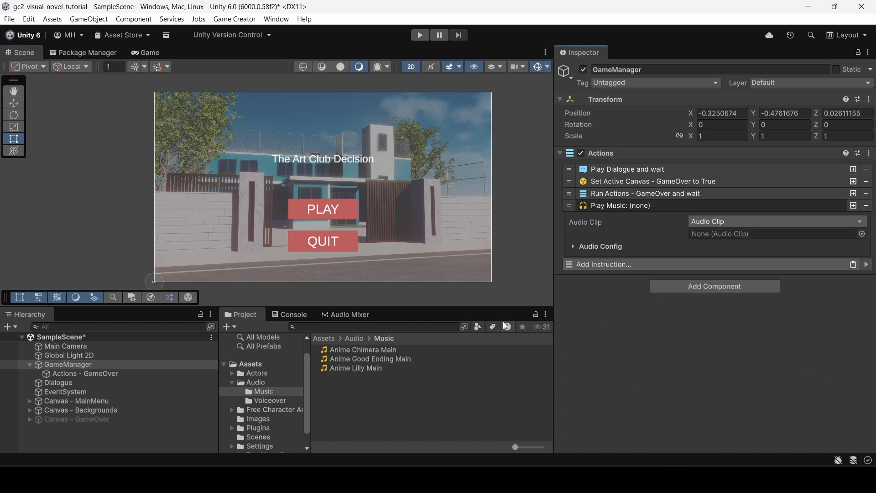
drag(354, 352, 714, 235)
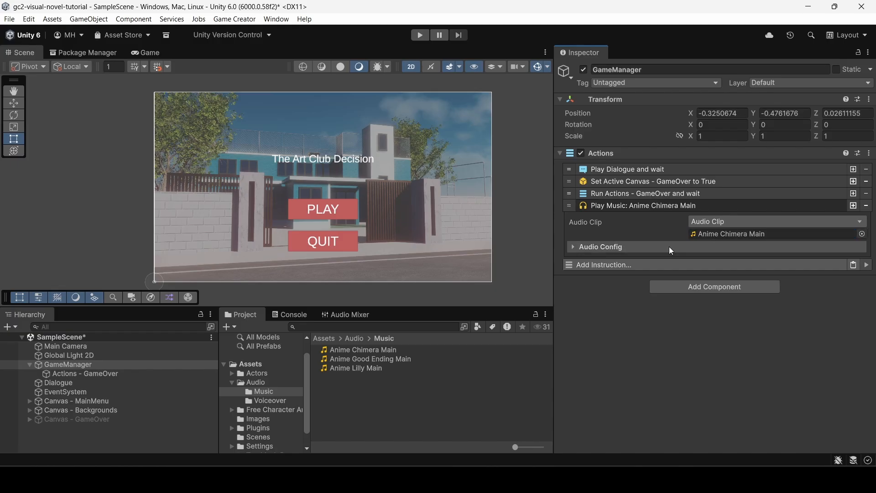
- Check the Play Music instruction's audio configuration and move the instruction above Play Dialogue in the Actions list
click(593, 247)
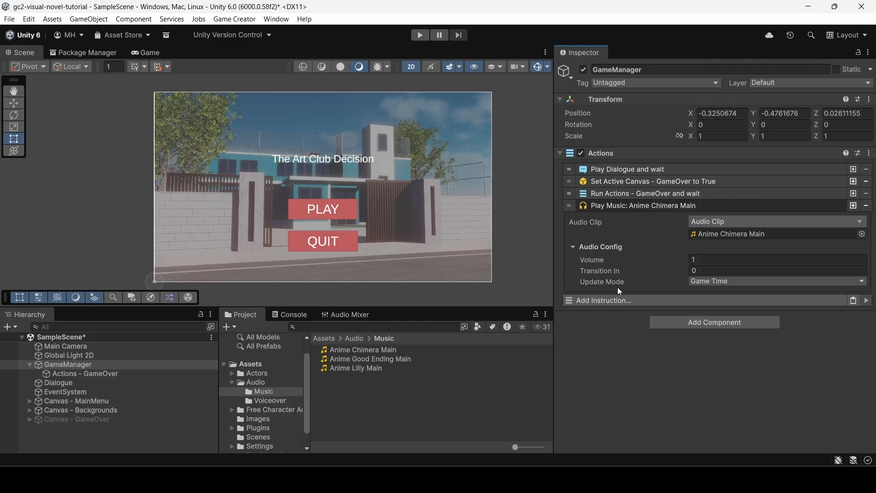
click(600, 247)
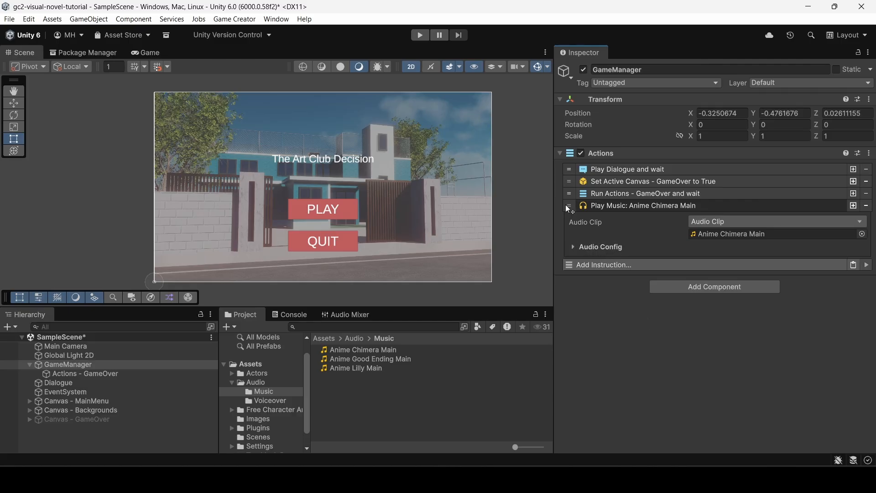
click(599, 206)
drag(570, 204, 573, 169)
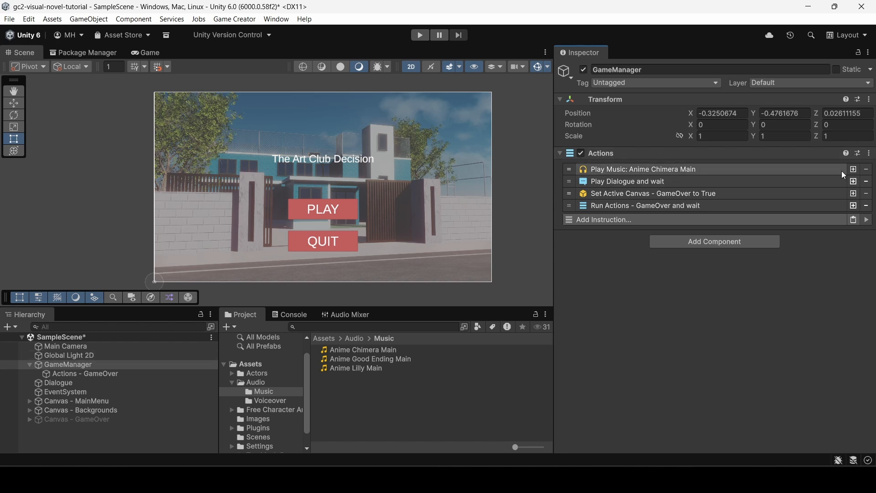
- Copy the Play Music instruction for Anime Chimera Main and remove it from the GameManager's Actions
right_click(733, 173)
key(Escape)
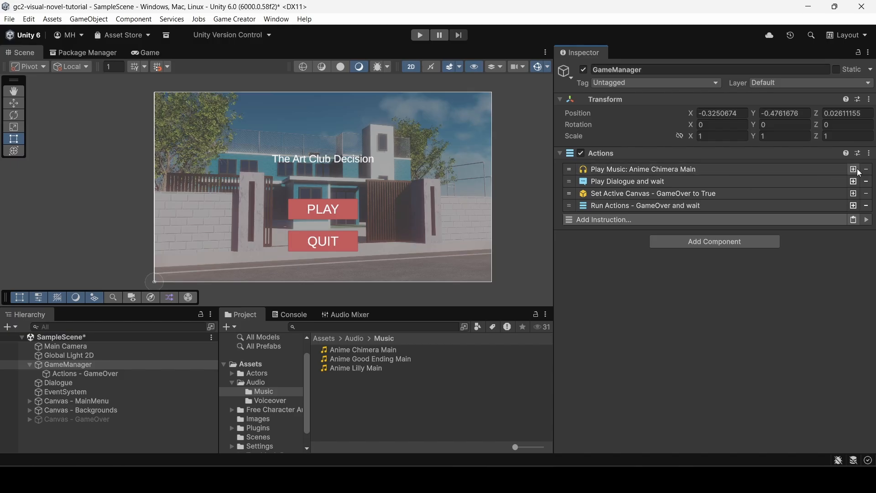
click(867, 170)
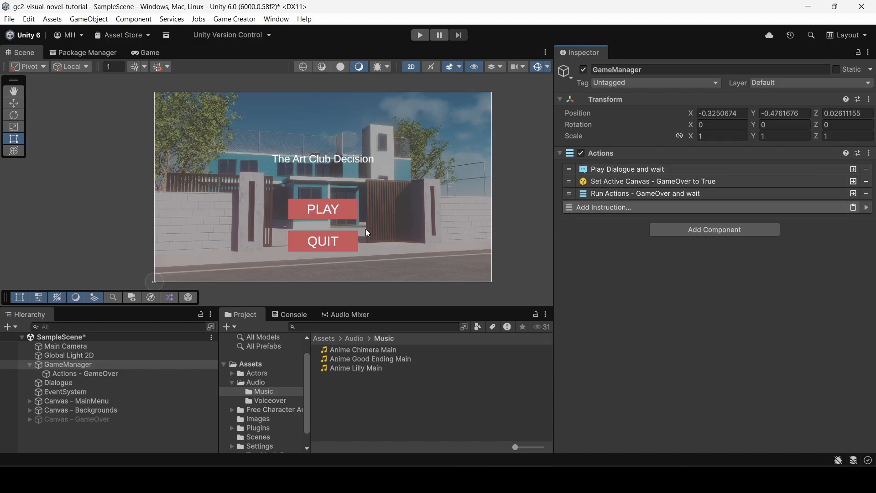
- Add a Trigger component to the GameManager and paste the copied Play Music instruction under its On Start event
click(717, 231)
text(trig)
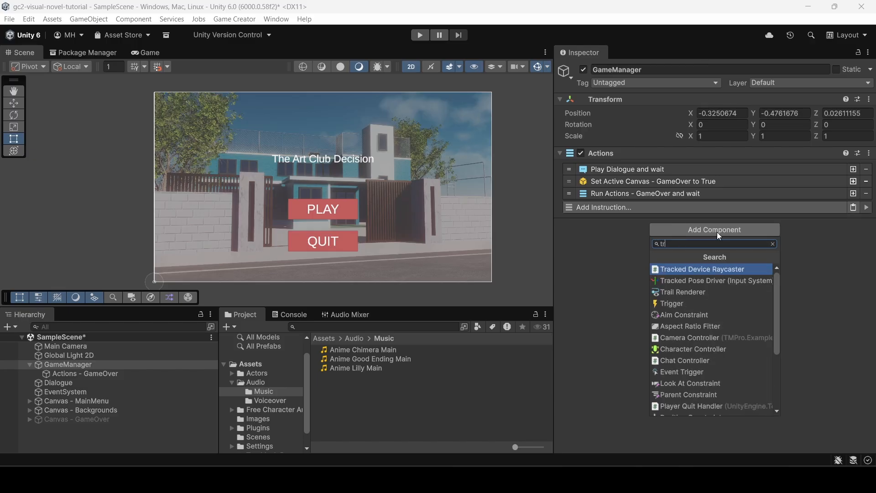
click(669, 288)
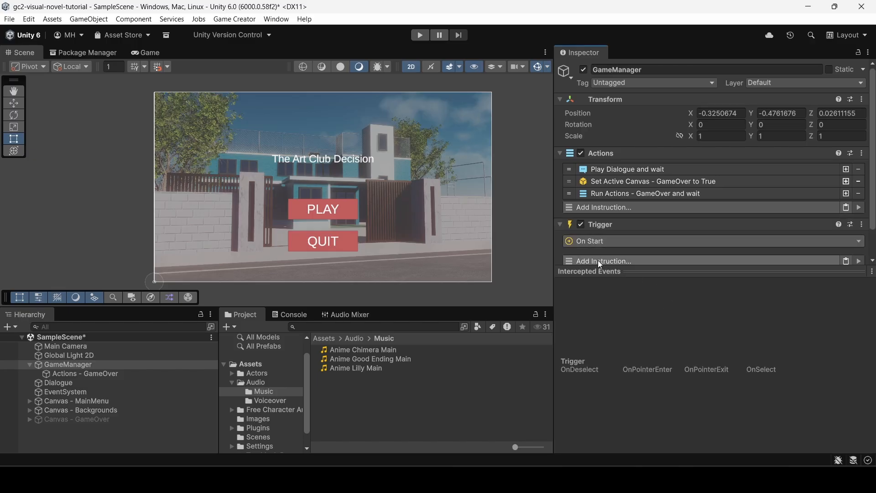
click(845, 261)
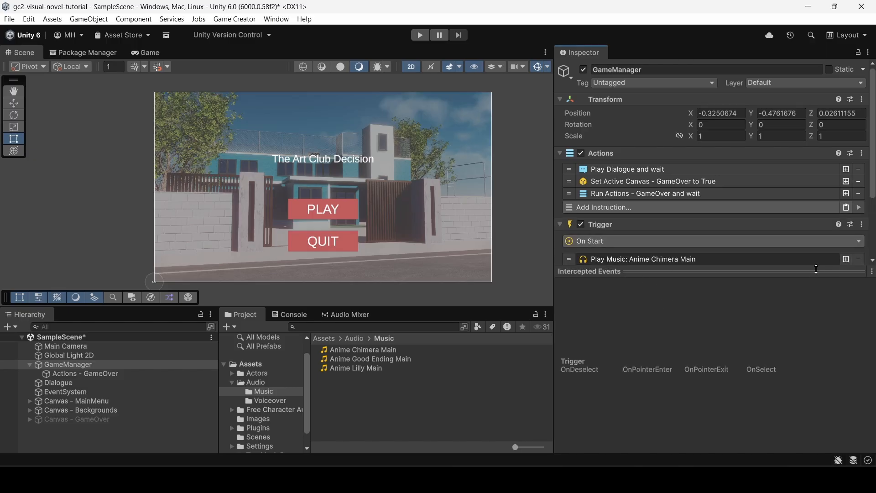
click(766, 270)
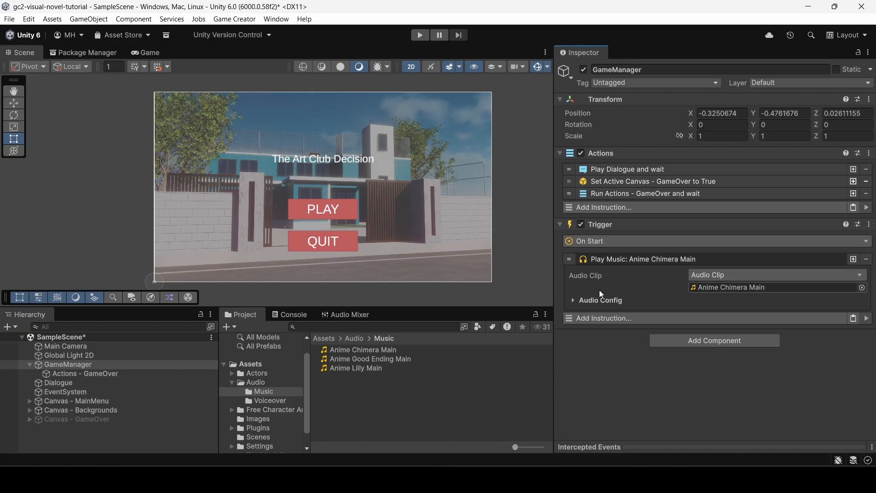
click(595, 242)
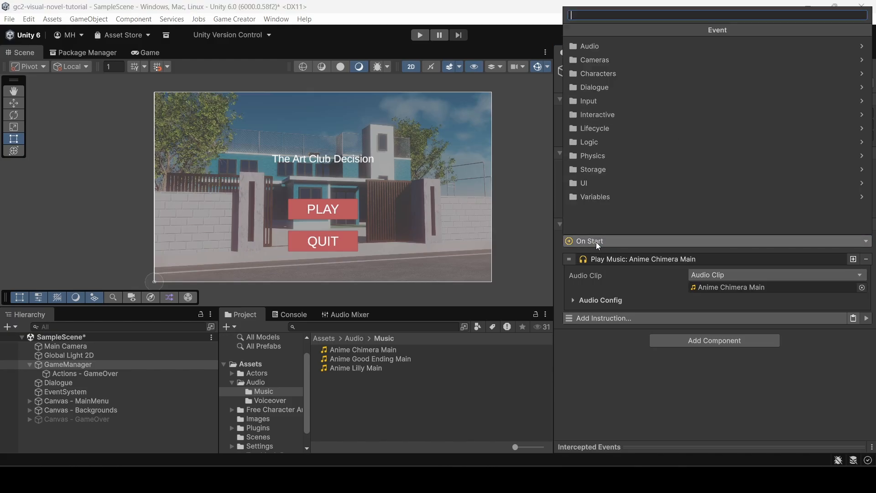
click(584, 359)
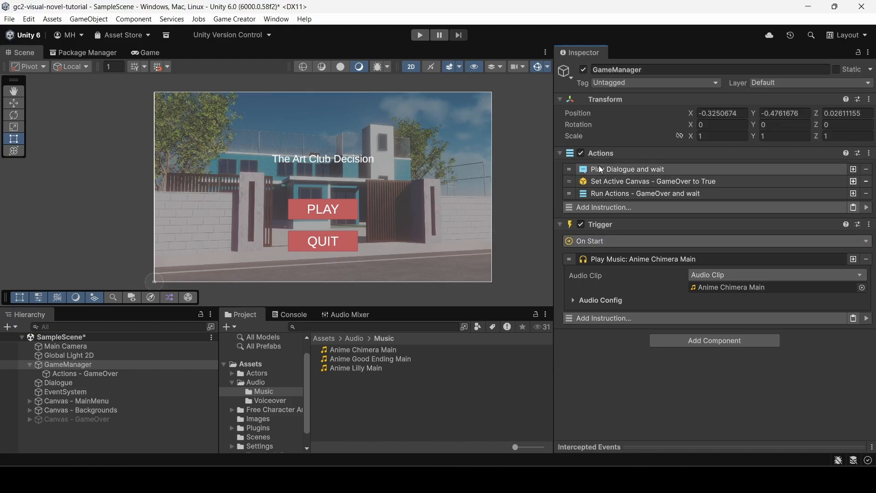
- Add a Fade all Music instruction to the GameManager's Actions and move it to the start of the list, before Play Dialogue
click(588, 207)
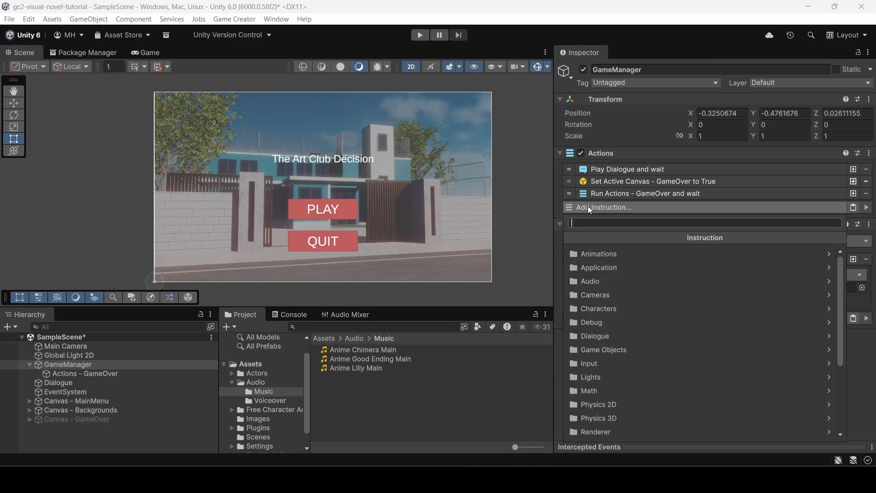
click(592, 282)
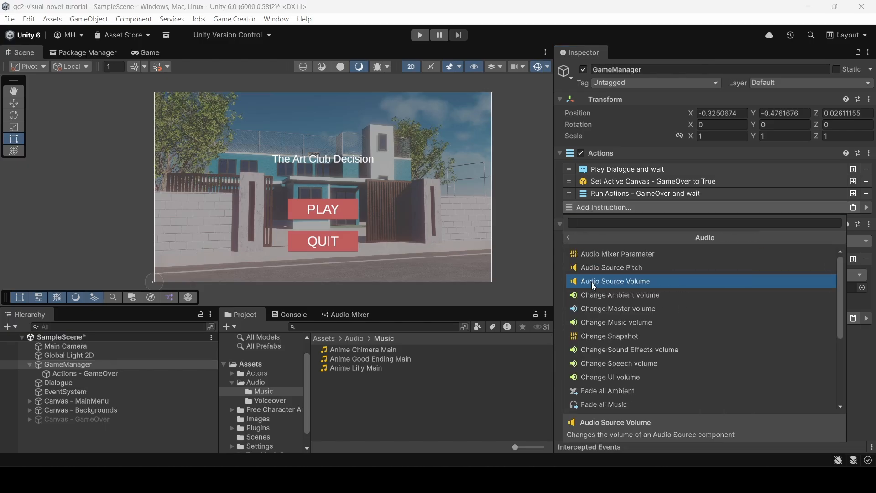
scroll(616, 311, down, 3)
click(610, 312)
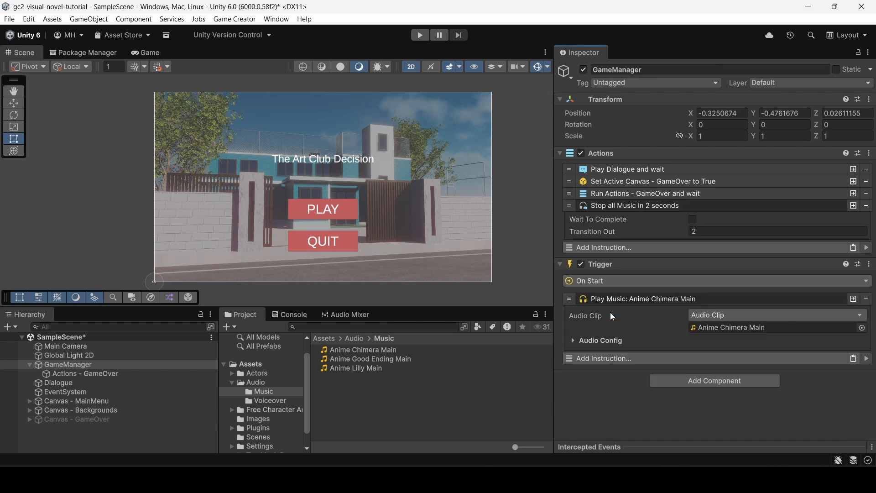
click(610, 204)
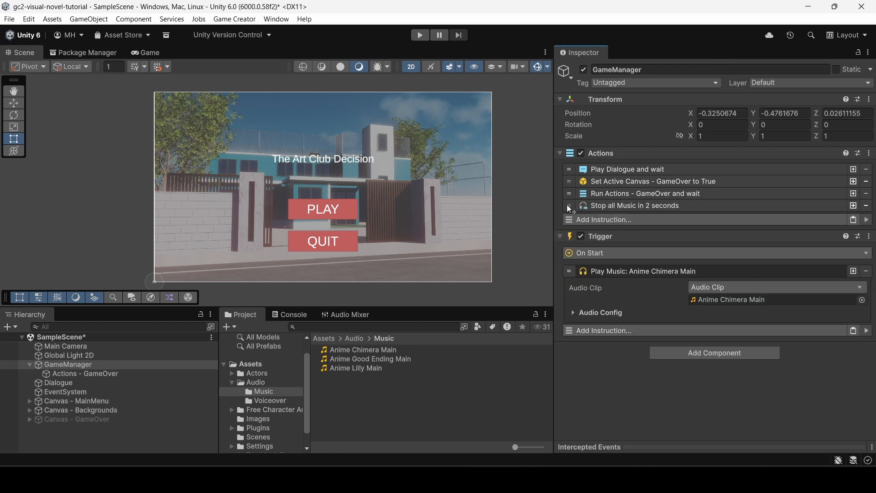
drag(568, 205, 568, 166)
click(618, 167)
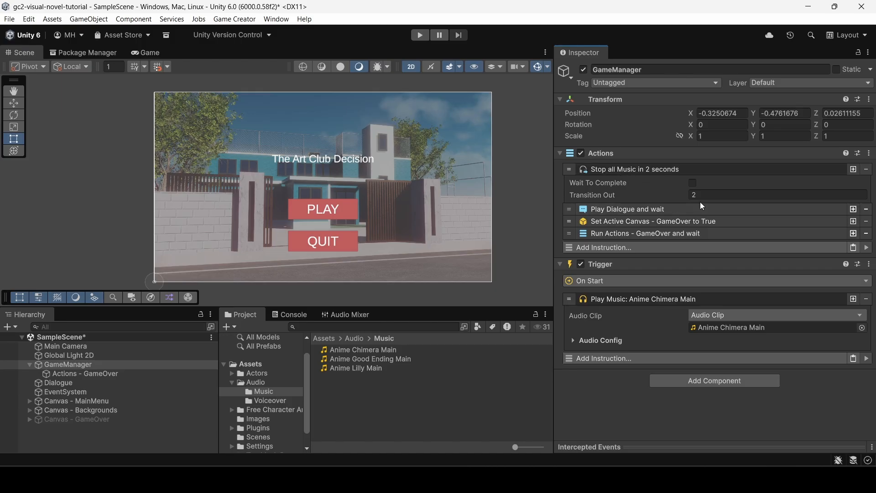
click(600, 172)
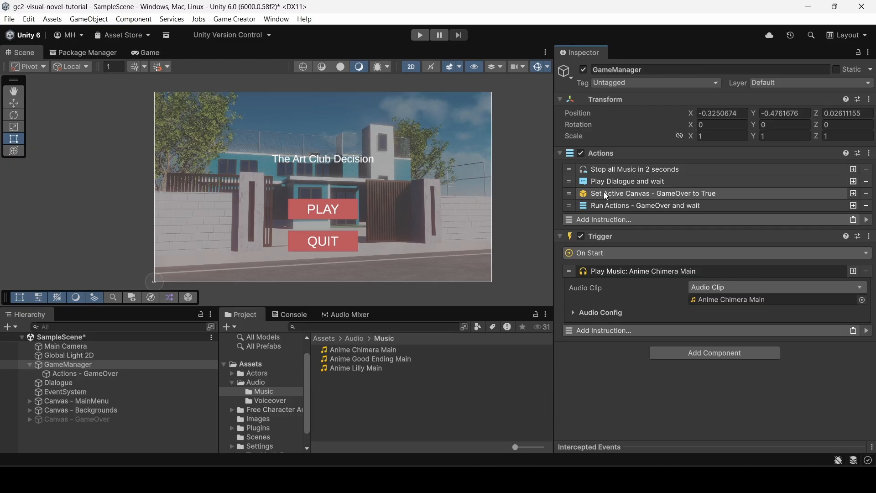
- Copy the Trigger's Play Music instruction into the Actions list and place it directly after Play Dialogue
right_click(619, 274)
click(639, 277)
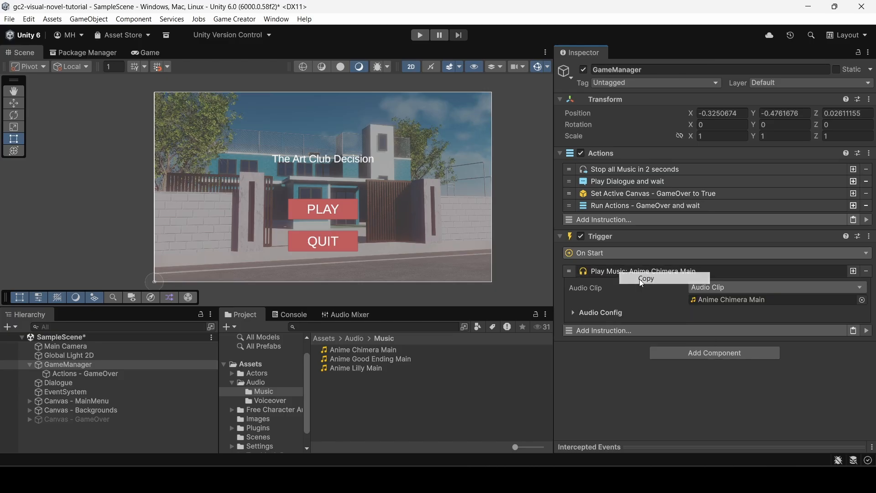
click(854, 220)
drag(569, 217, 568, 194)
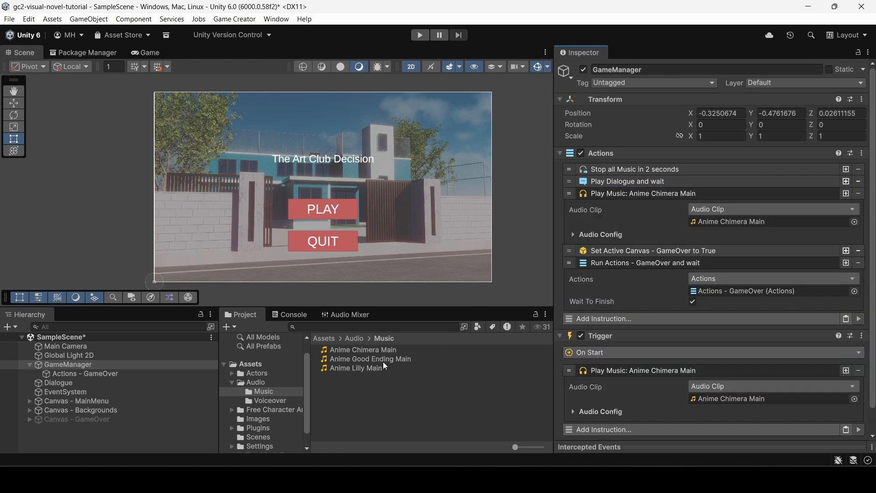
- Set the Actions list's Play Music instruction to the clip Anime Good Ending Main with a Transition In of 2
drag(377, 360, 748, 226)
click(574, 234)
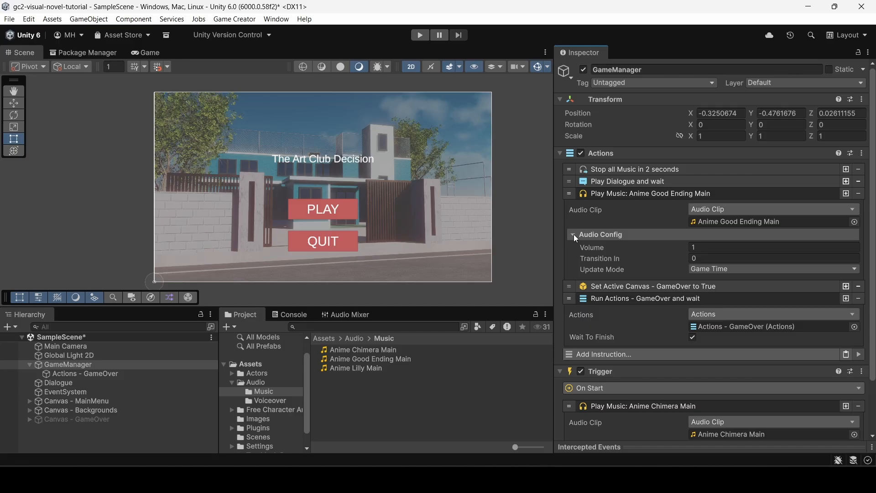
click(707, 258)
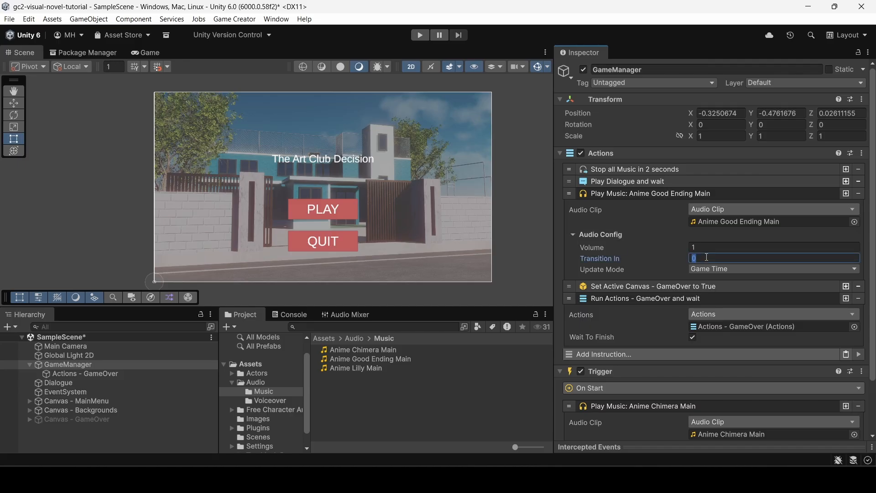
text(2)
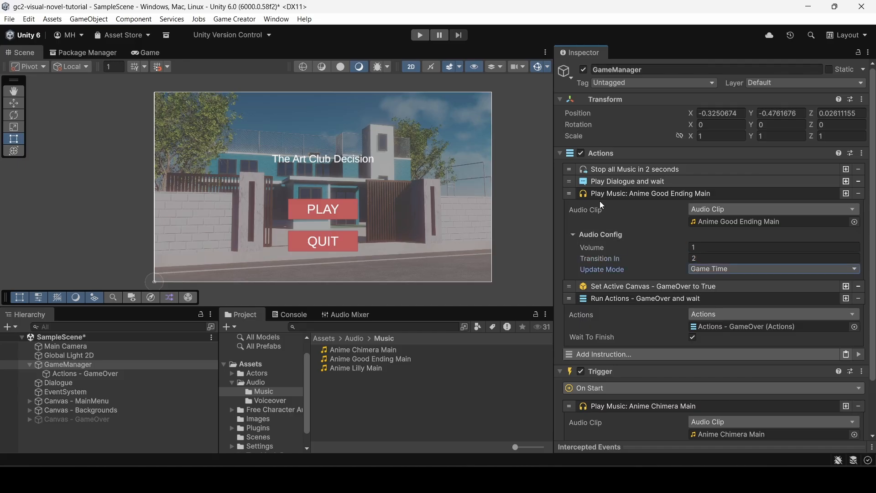
- Move the Play Music: Anime Good Ending Main instruction directly after Set Active Canvas - GameOver in the GameManager's Actions list
click(601, 197)
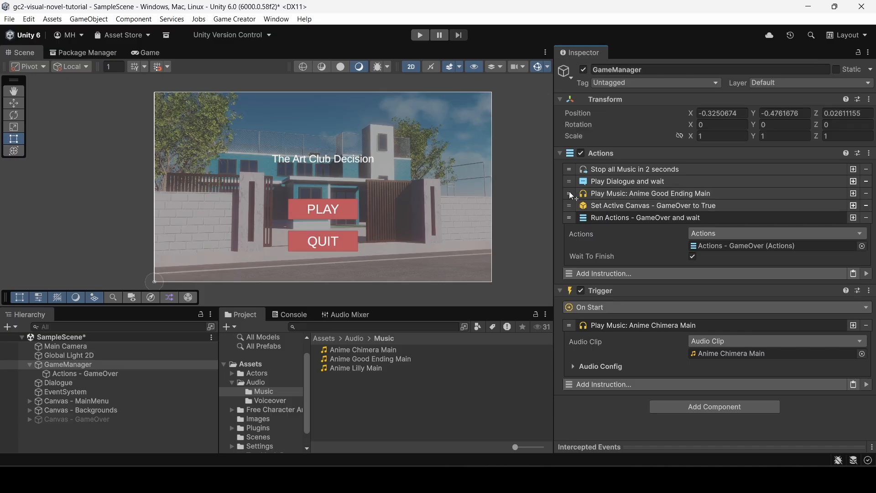
drag(569, 195, 568, 208)
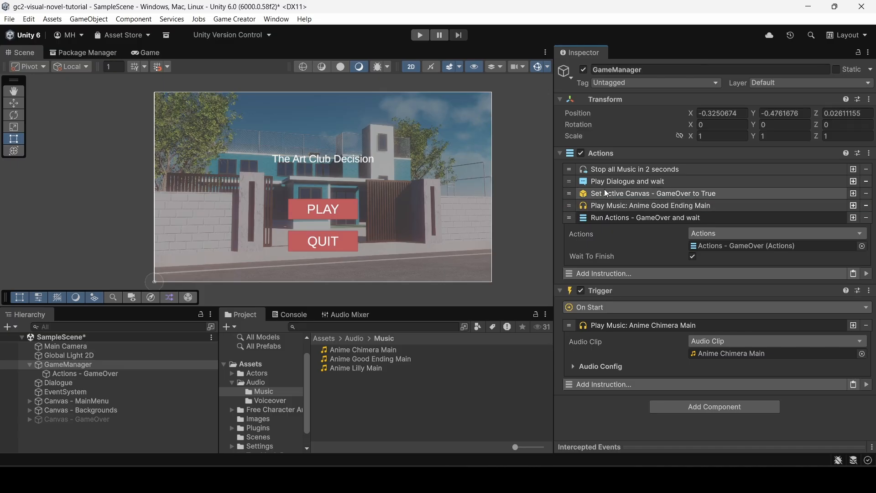
click(614, 218)
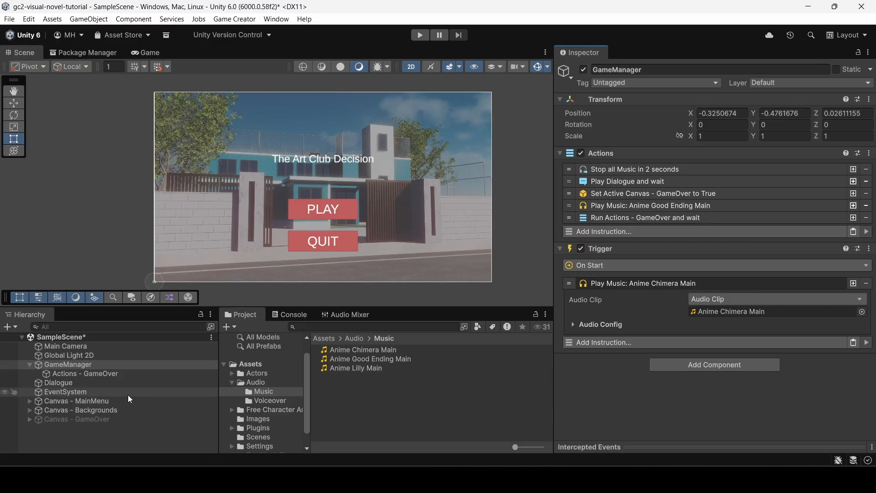
- Inspect the first line of the Dialogue object and its On Start and On Finish instructions
click(63, 382)
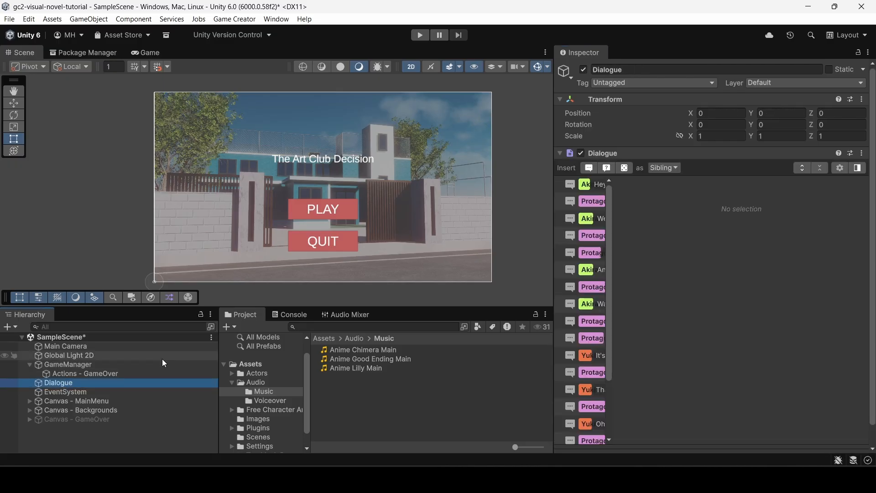
drag(554, 237, 303, 237)
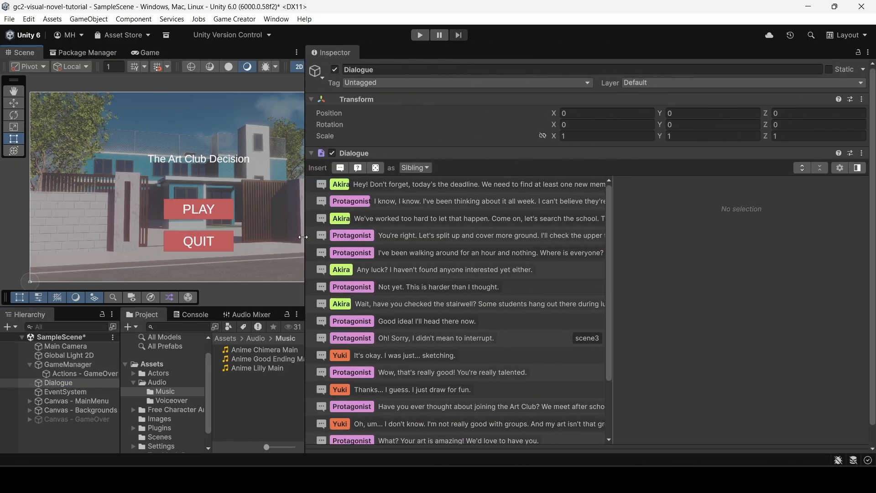
click(428, 185)
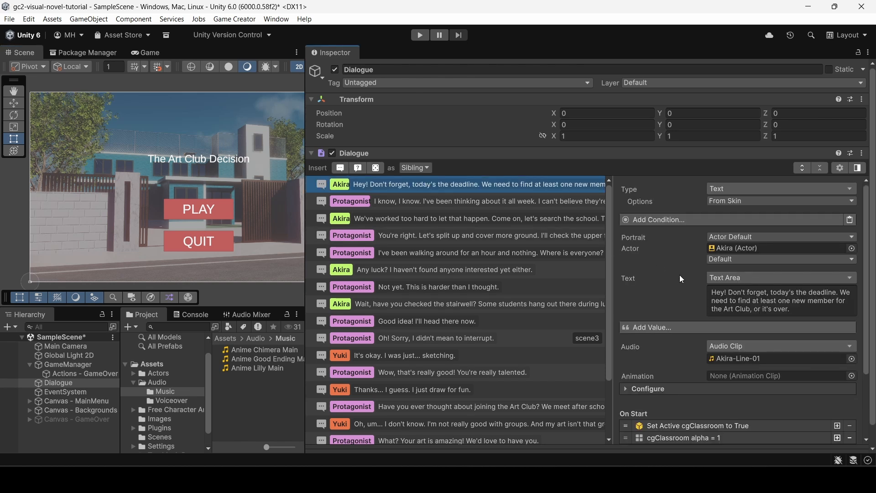
scroll(679, 275, down, 5)
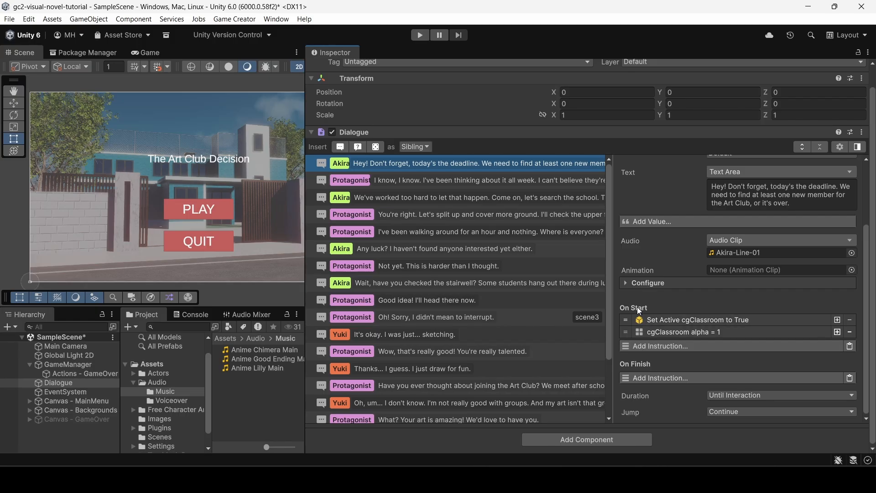
- Duplicate the GameManager's Play Music: Anime Good Ending Main instruction and place the copy directly before Play Dialogue
click(70, 365)
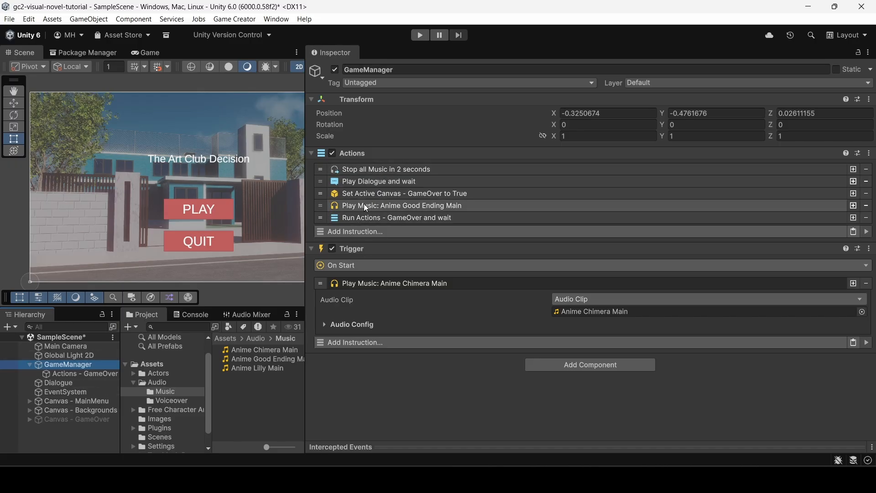
right_click(659, 204)
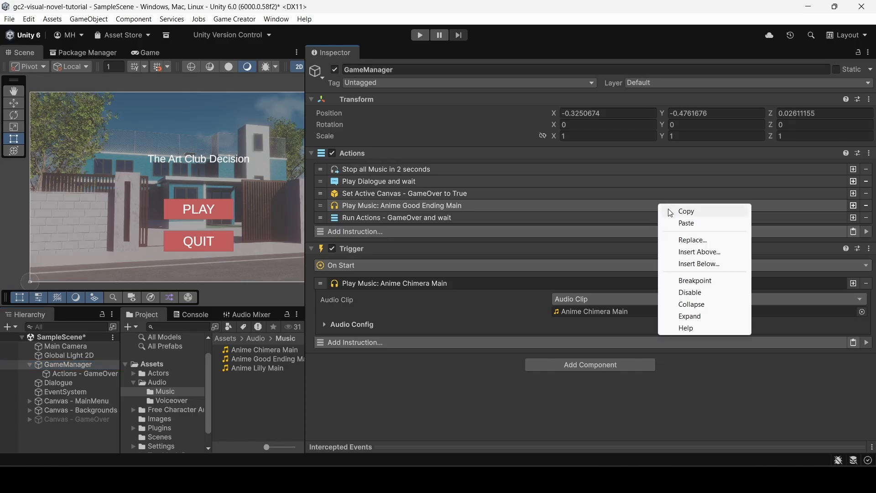
click(678, 212)
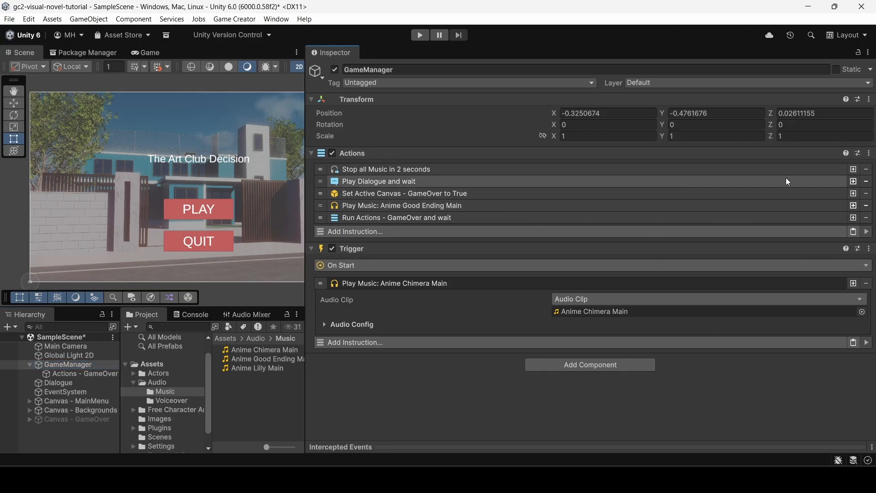
click(854, 232)
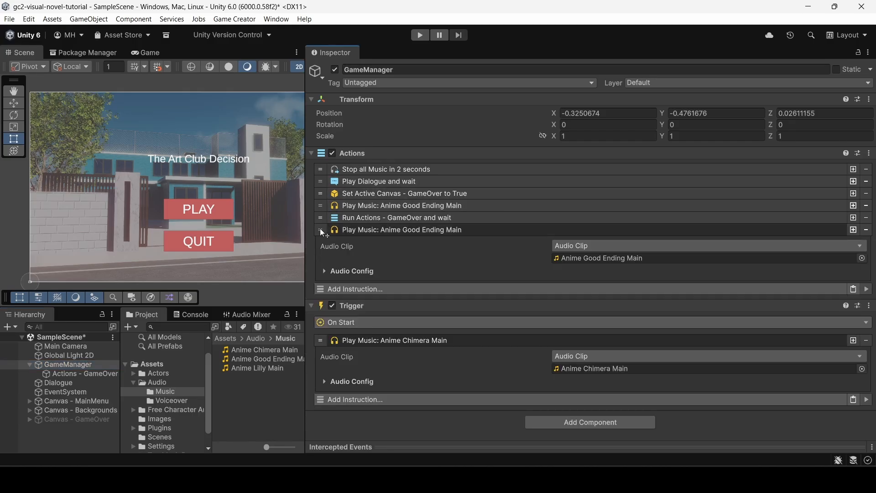
drag(320, 229, 322, 179)
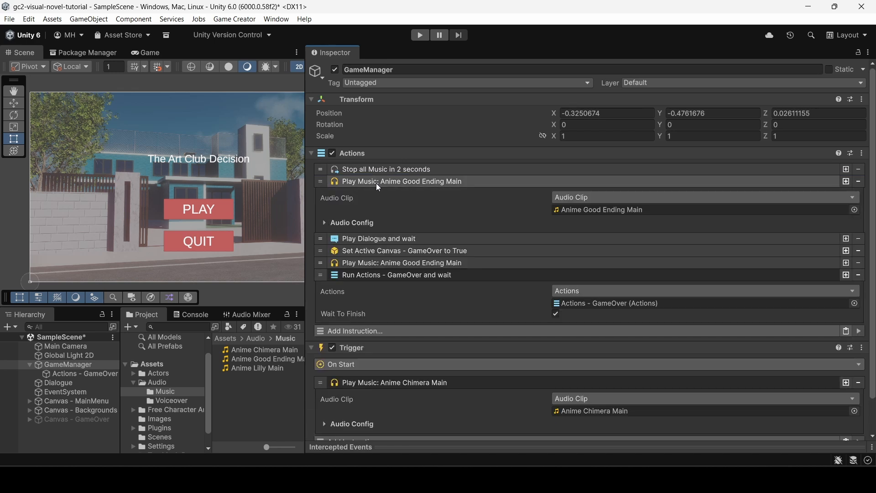
- Set the Play Music instruction before Play Dialogue to volume 0.5 and the clip Anime Lilly Main
click(360, 221)
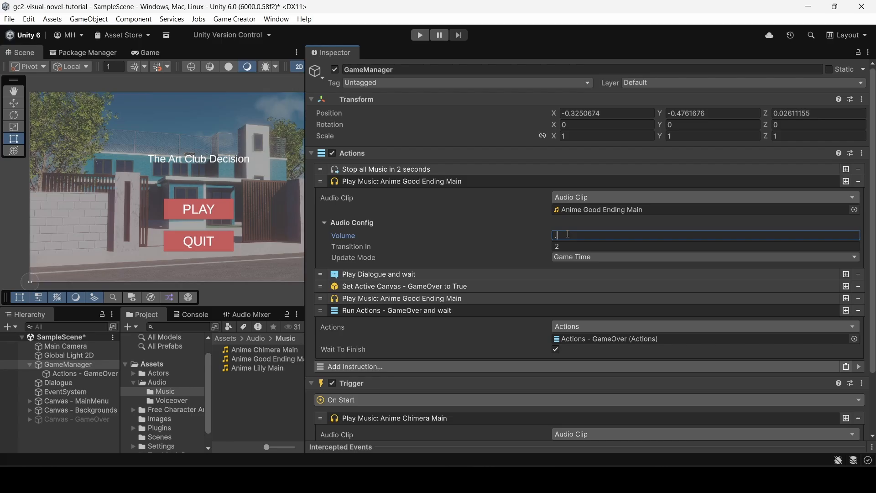
text(0.5)
drag(271, 373, 607, 210)
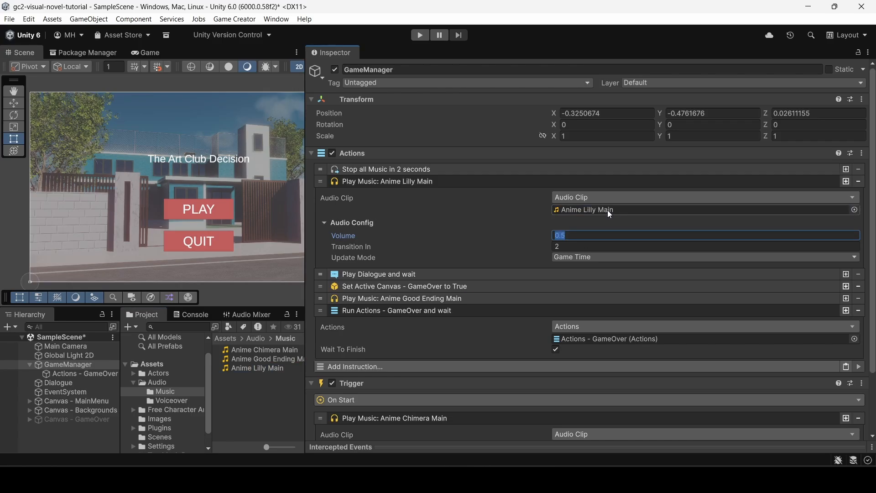
click(402, 185)
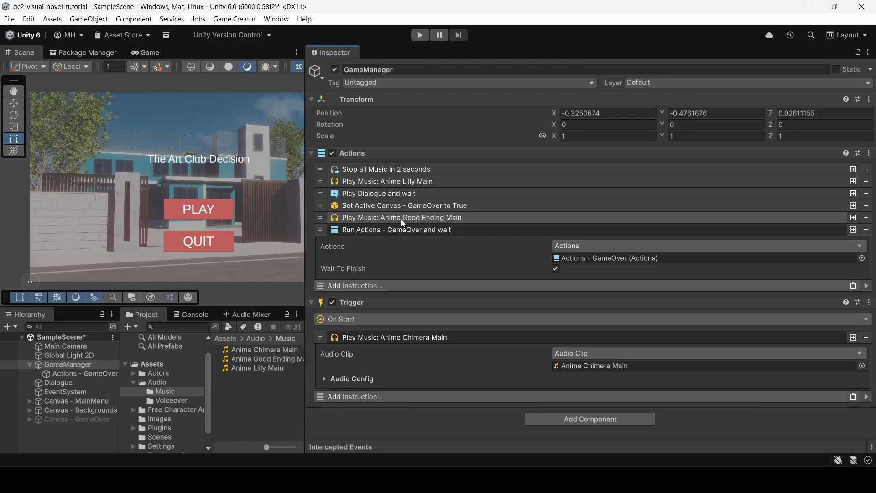
- Collapse the Run Actions - GameOver instruction, narrow the Inspector and save the scene
click(377, 220)
click(364, 216)
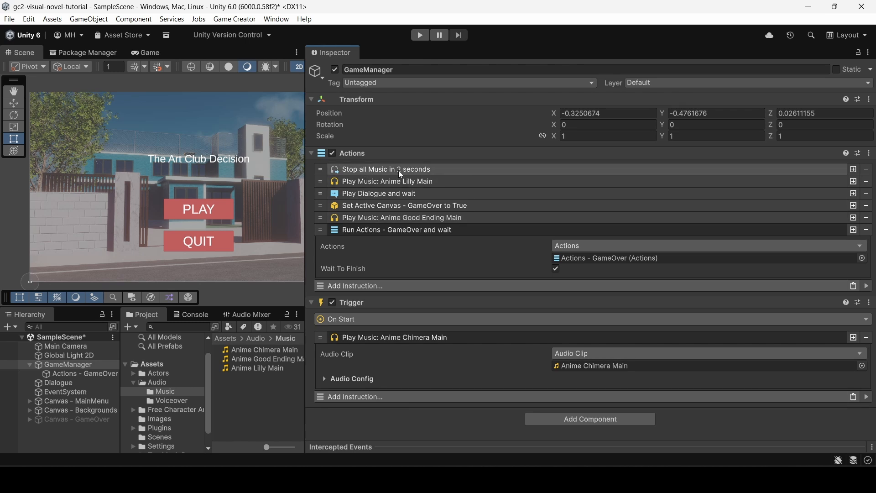
click(385, 229)
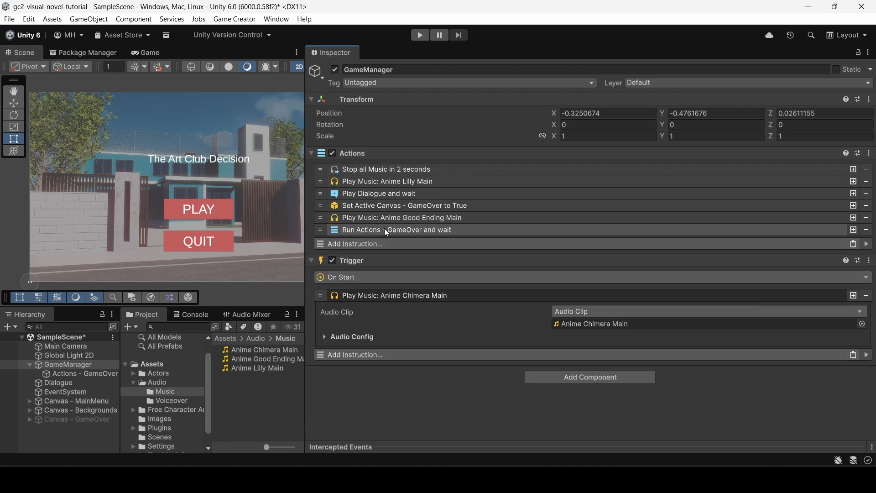
drag(306, 211, 502, 211)
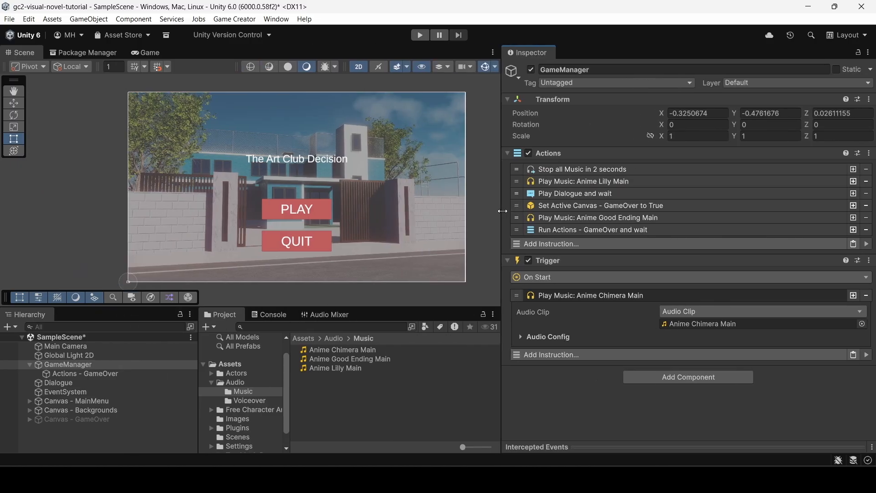
key(ctrl+s)
- Play-test the menu and the first dialogue lines to check the music, and stop play mode
click(420, 36)
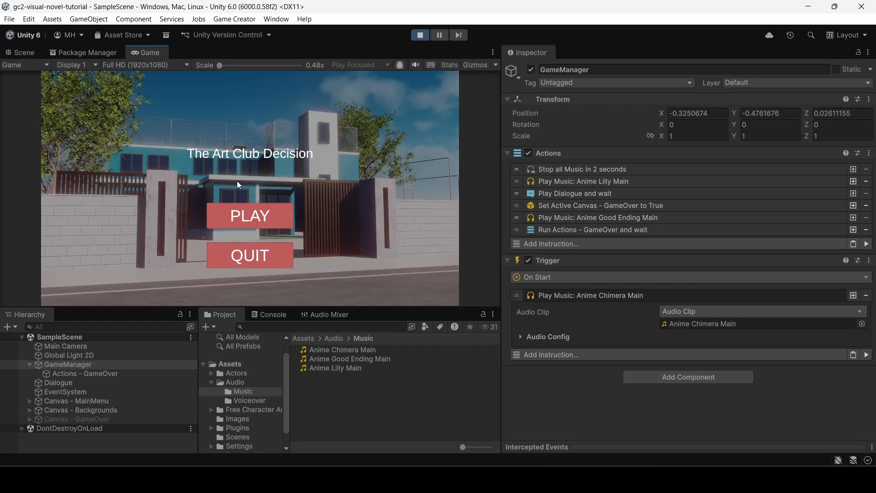
click(240, 217)
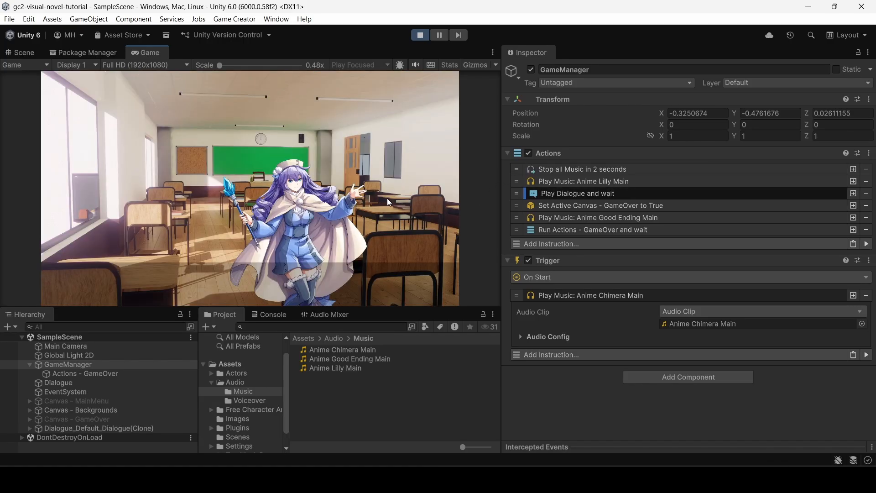
click(263, 212)
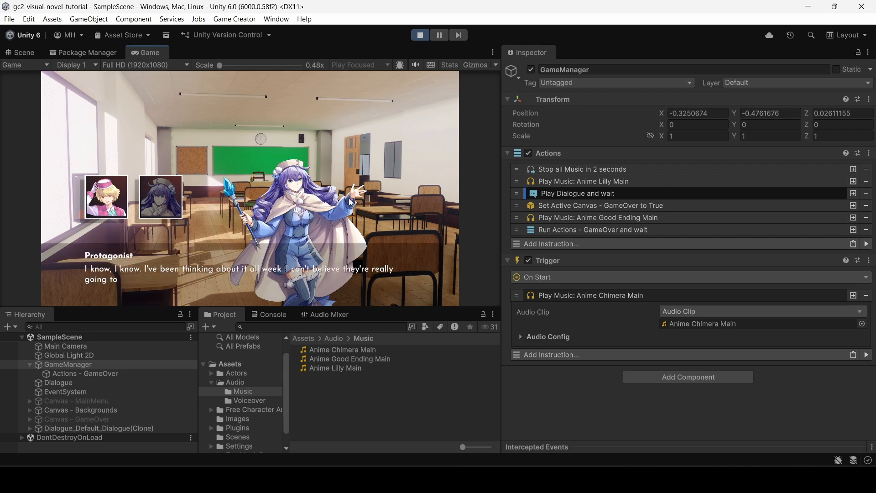
click(337, 206)
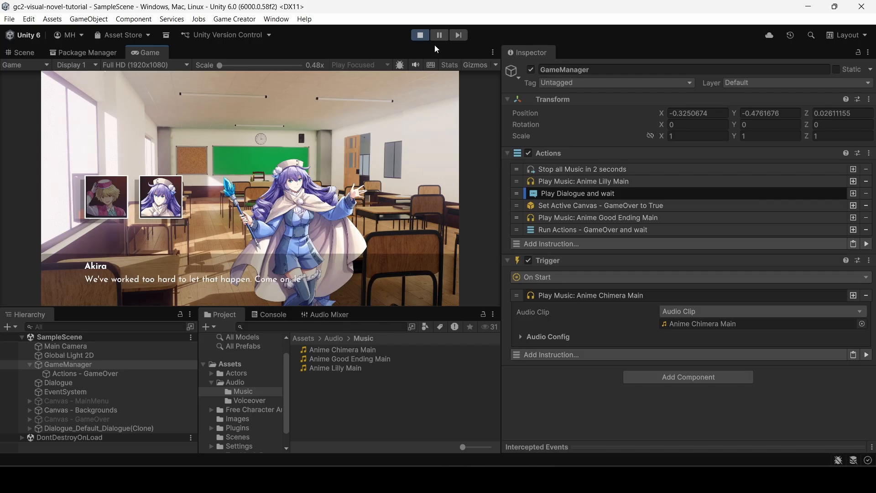
click(420, 34)
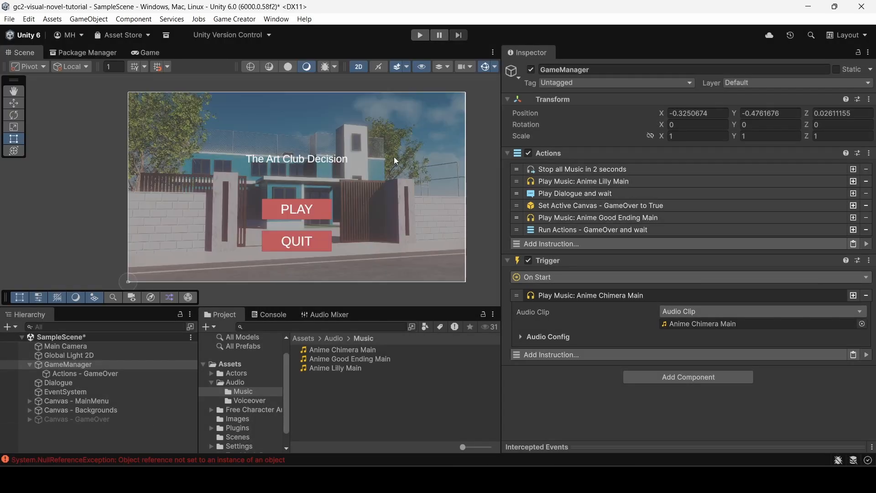
- Set the volume of the Play Music: Anime Lilly Main instruction to 0.25
click(554, 181)
double_click(676, 236)
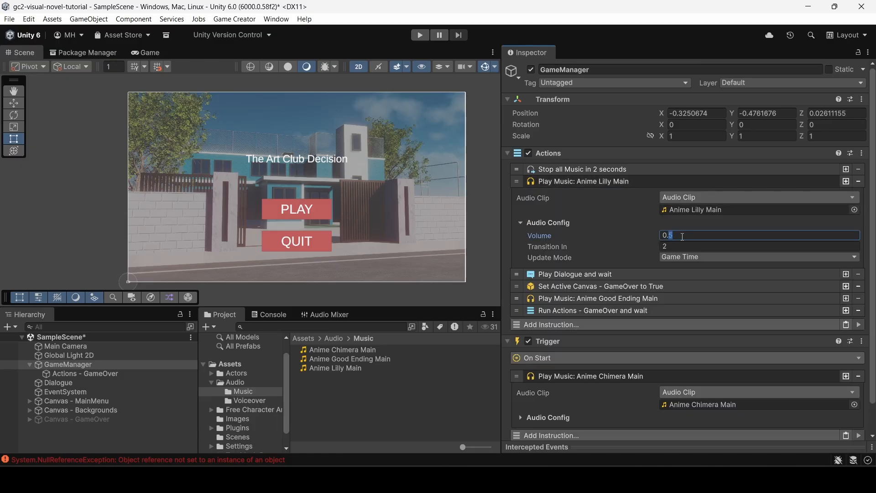
text(25)
key(Tab)
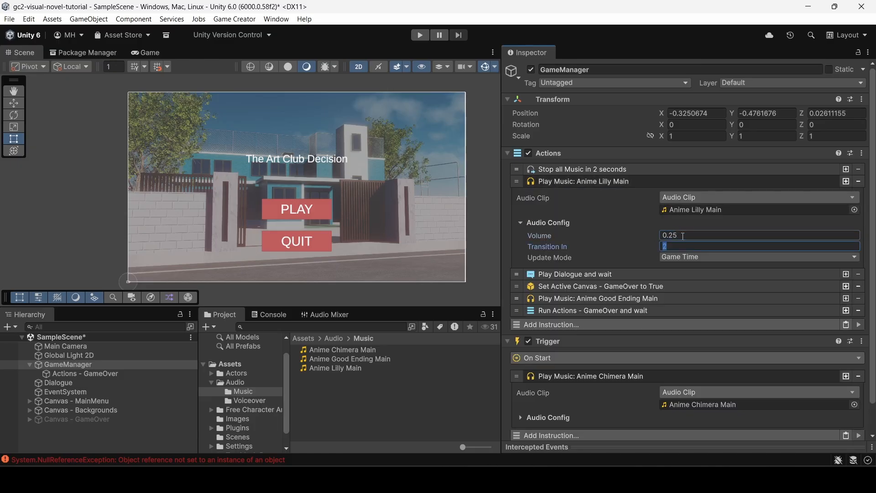
- Start play mode, begin the game from the menu and advance through the classroom dialogue to check the quieter music
click(420, 35)
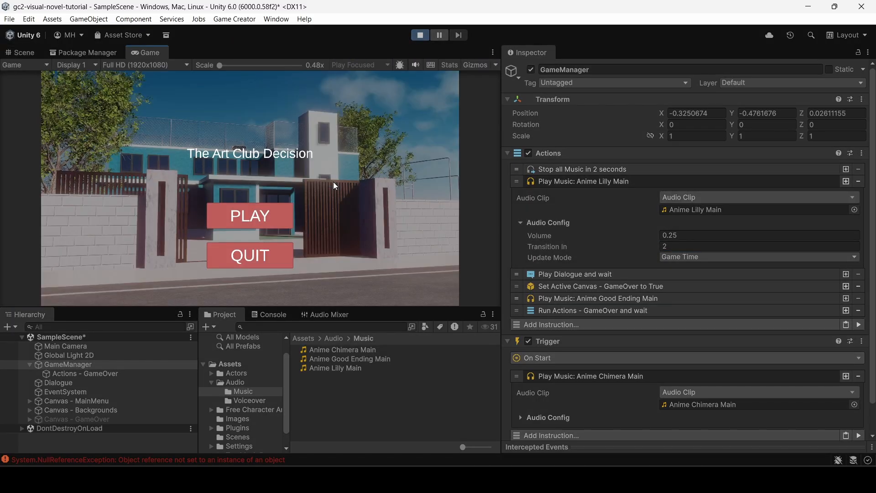
click(251, 217)
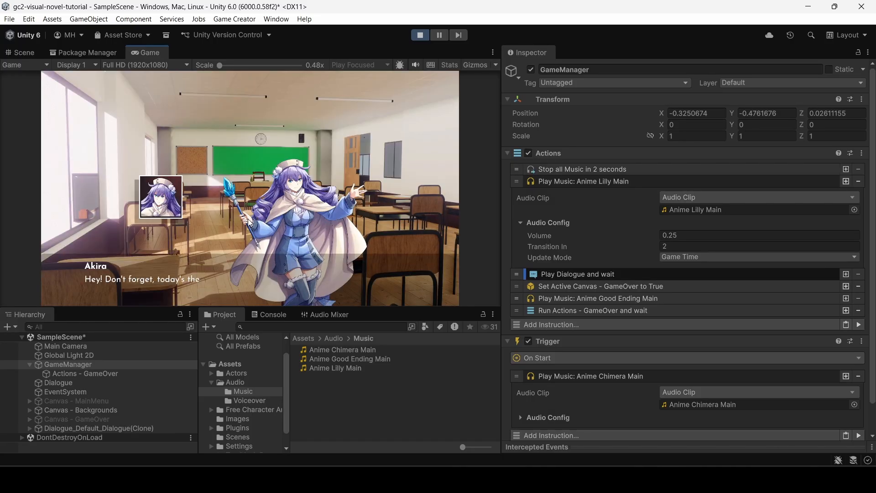
click(245, 220)
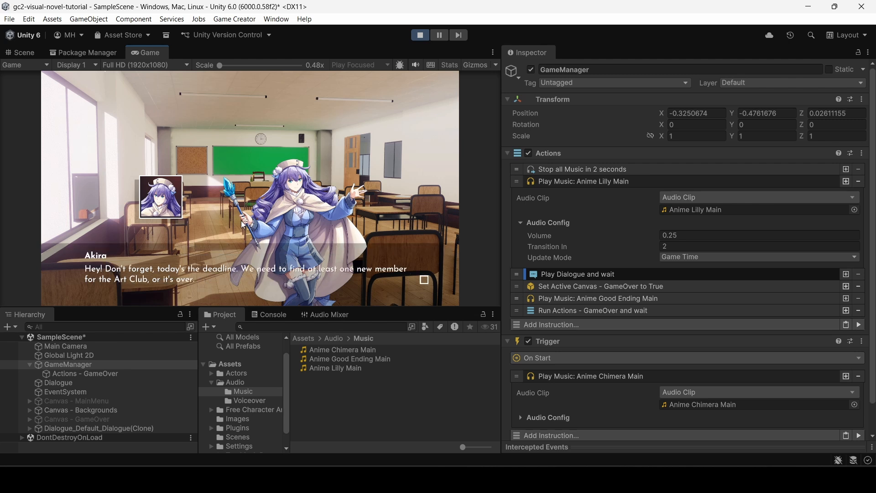
click(244, 225)
click(244, 224)
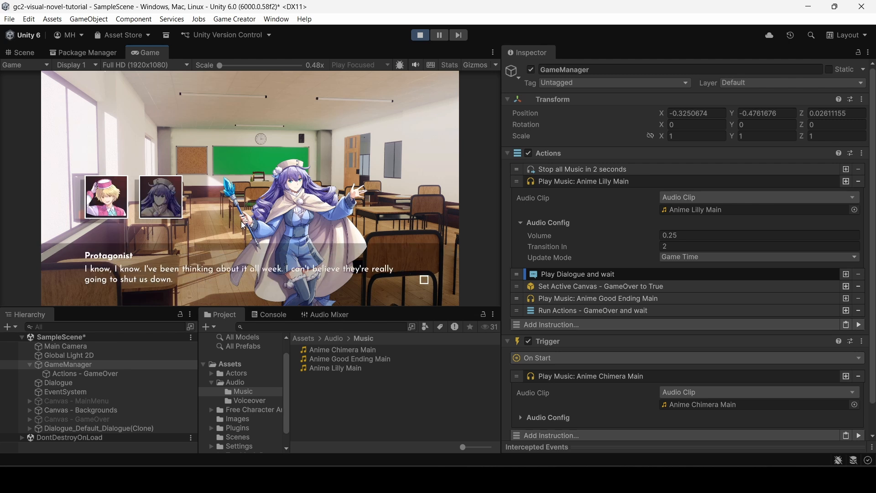
click(242, 223)
click(242, 223)
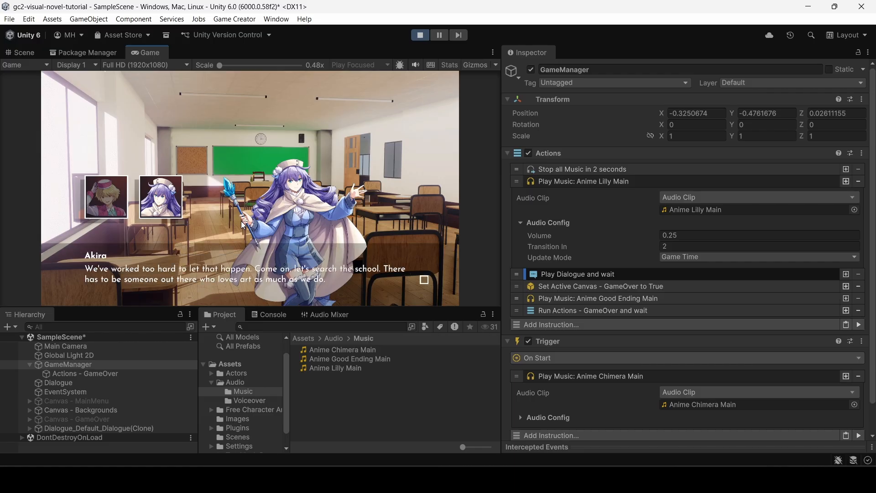
click(242, 224)
click(241, 224)
click(241, 224)
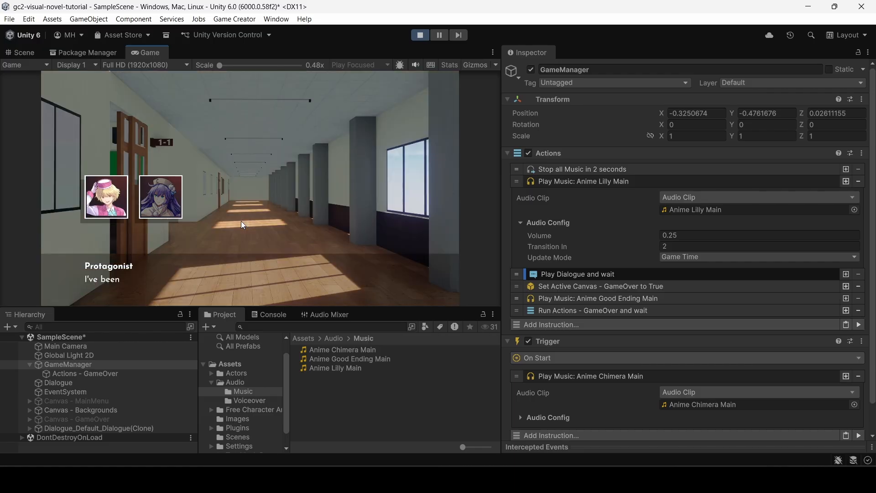
- Continue the play-test through the hallway and staircase dialogue up to the choice about what to say
click(241, 224)
click(242, 223)
click(242, 223)
click(242, 223)
click(242, 223)
click(243, 223)
click(242, 222)
click(243, 222)
click(243, 225)
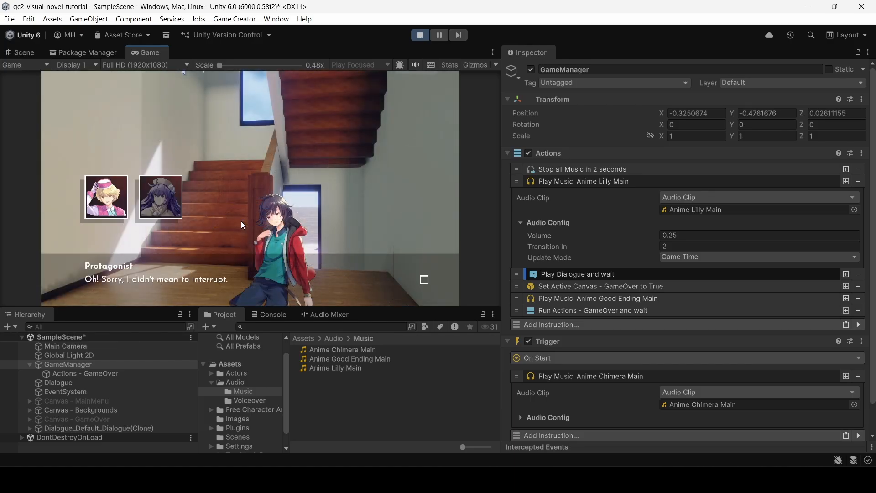
click(242, 223)
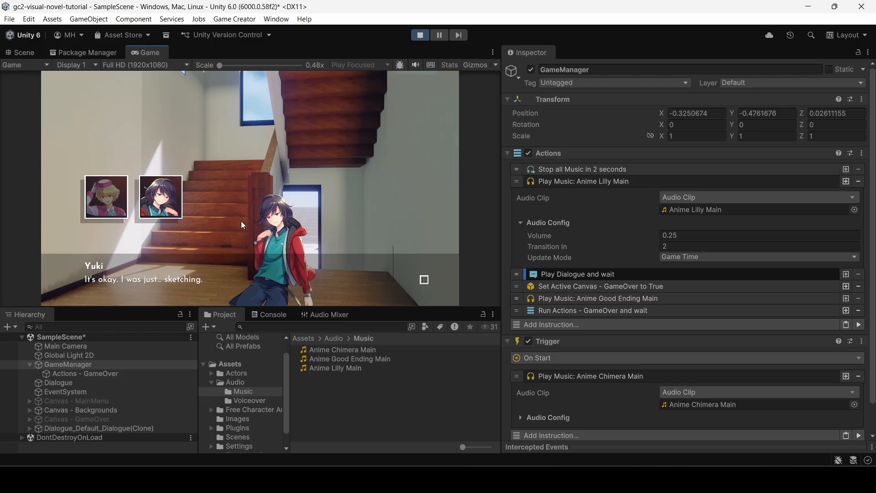
click(242, 222)
click(241, 222)
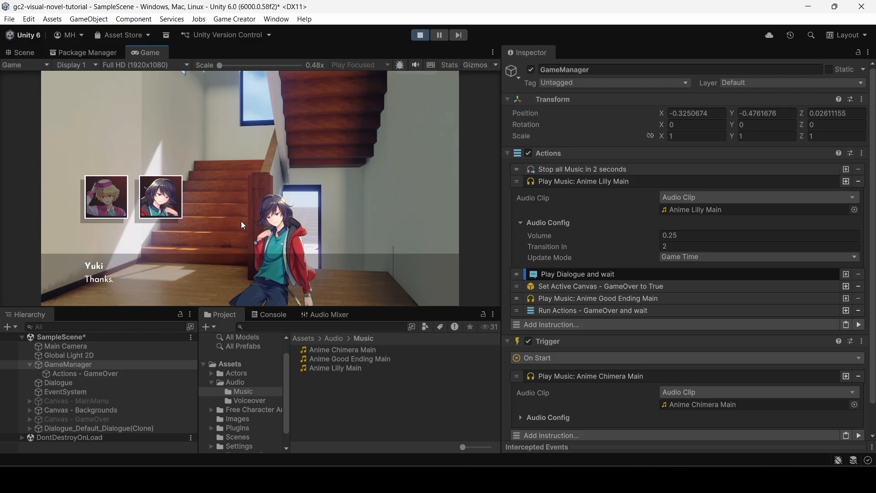
click(242, 222)
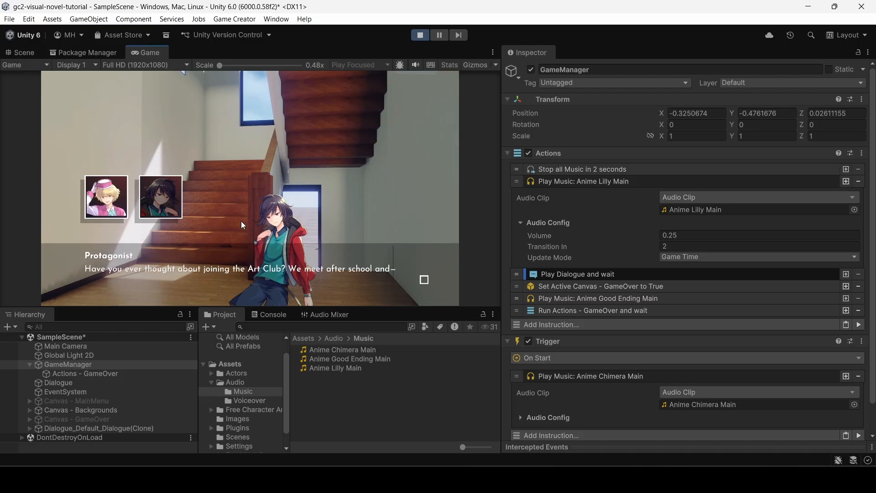
click(241, 222)
click(241, 222)
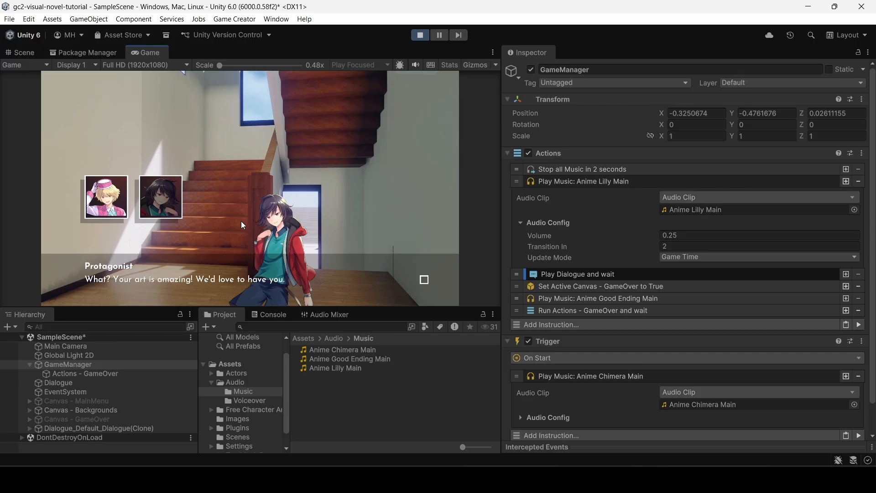
click(241, 222)
click(241, 222)
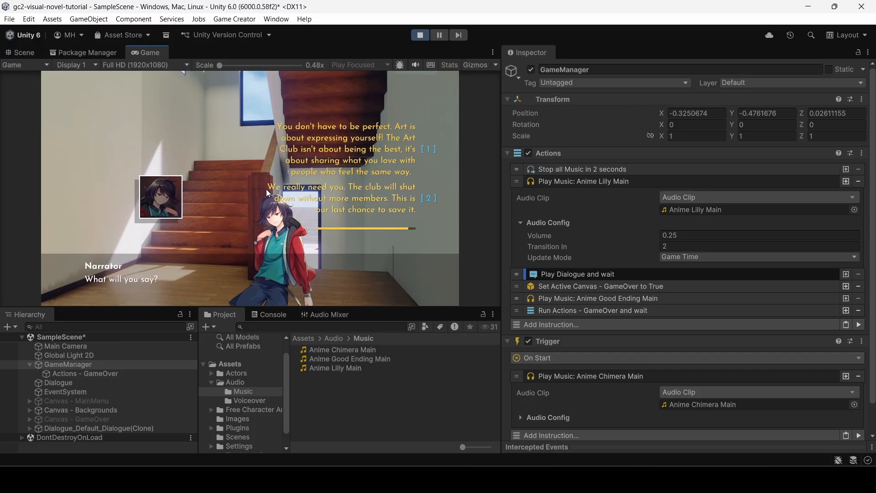
- Choose the reply "You don't have to be perfect", play through to the ending screen, return to the main menu and stop play mode
click(318, 162)
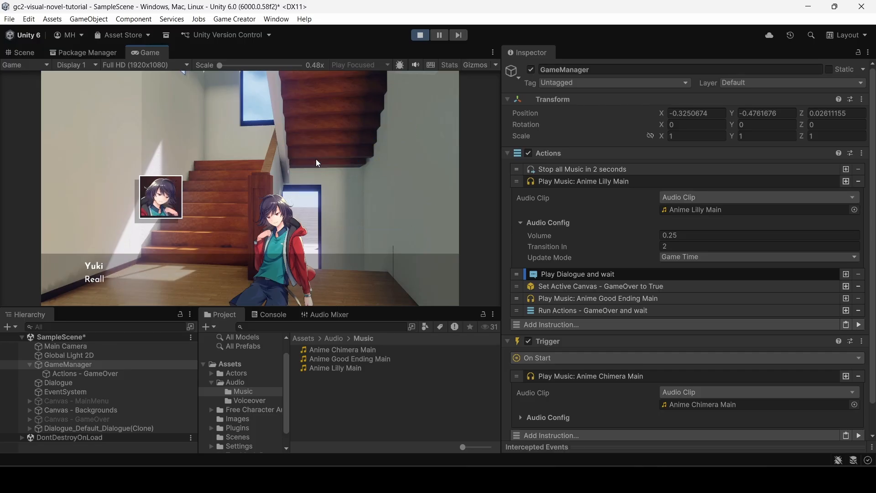
click(224, 235)
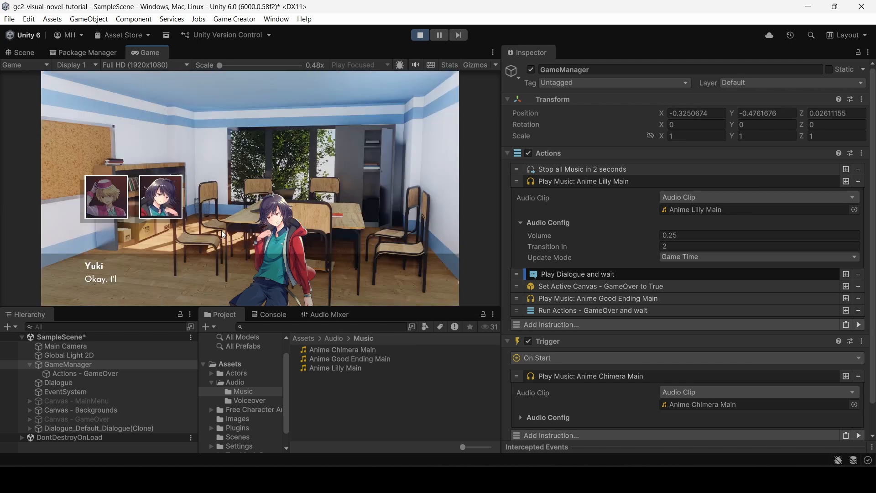
click(222, 230)
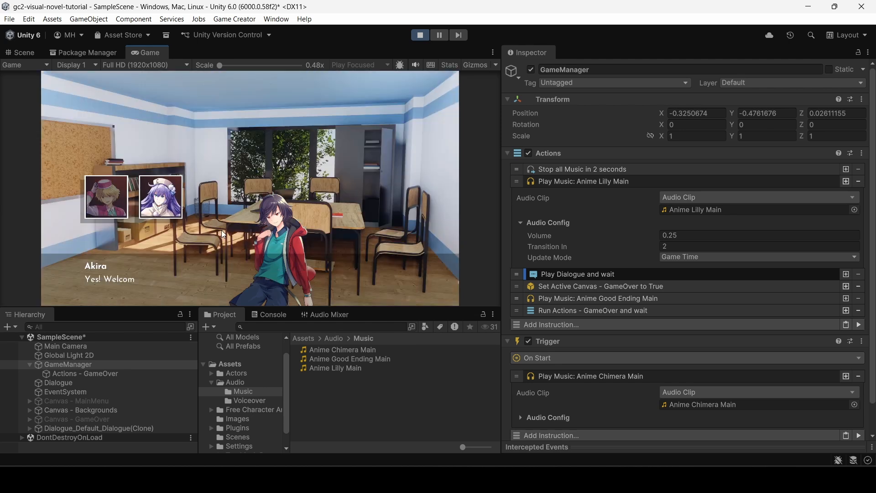
click(220, 230)
click(221, 230)
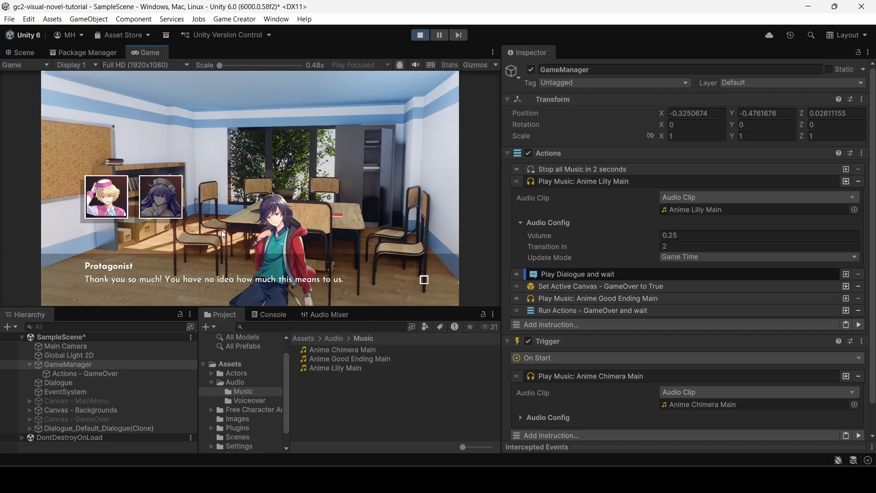
click(221, 230)
click(221, 230)
click(221, 230)
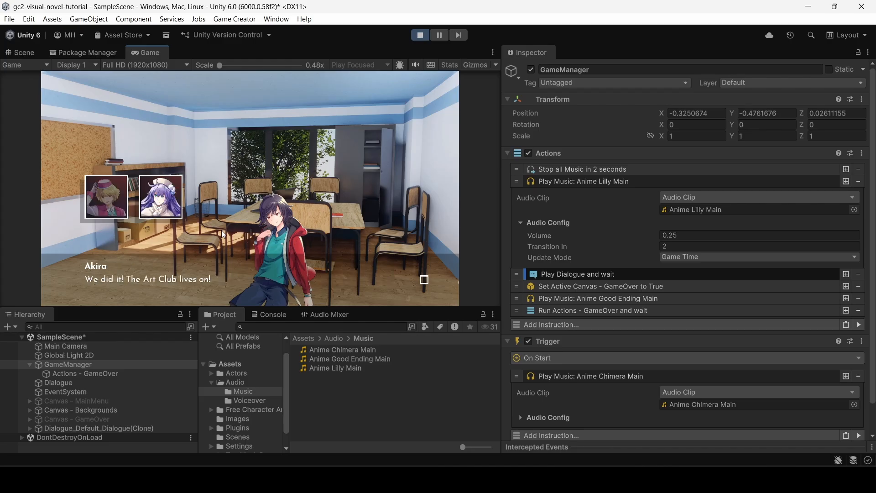
click(221, 230)
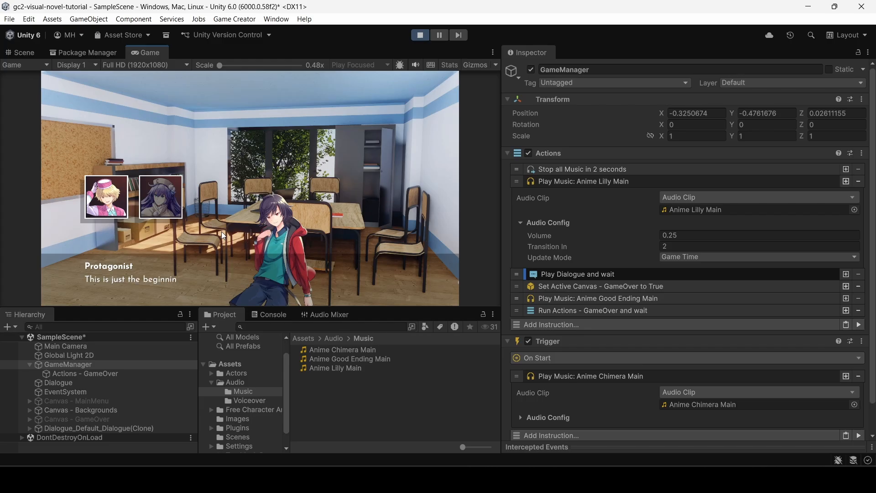
click(221, 231)
click(221, 232)
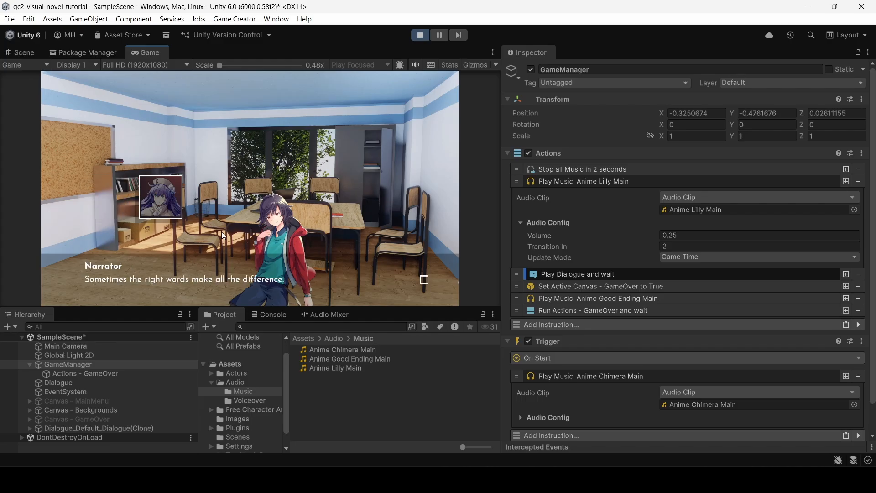
click(221, 232)
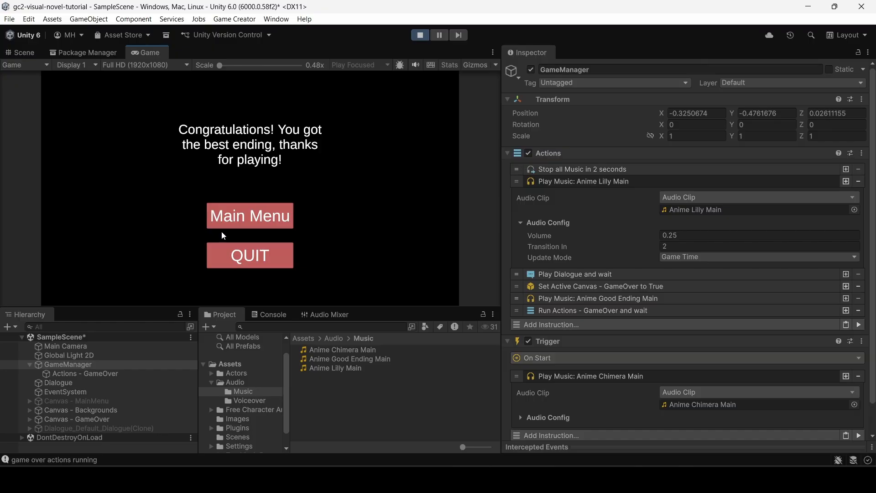
click(250, 220)
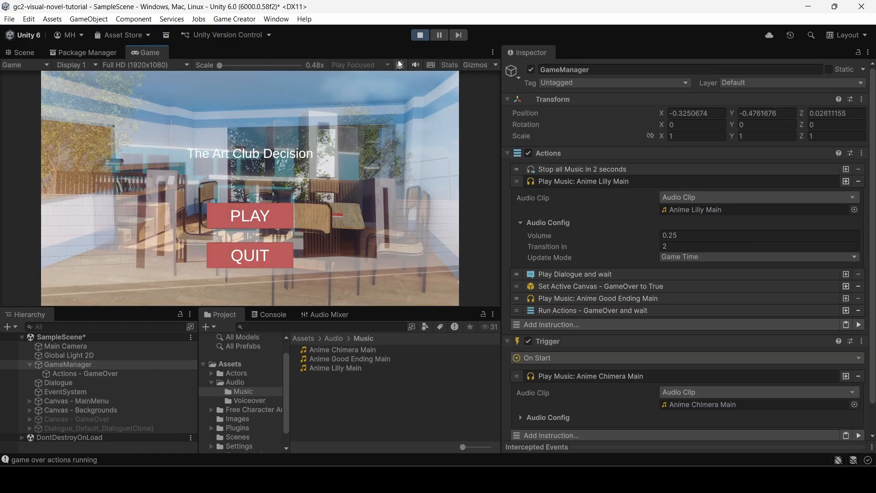
click(422, 34)
- Copy the Stop all Music in 2 seconds instruction in the GameManager Actions and place the copy directly before Play Music: Anime Good Ending Main
scroll(559, 242, down, 2)
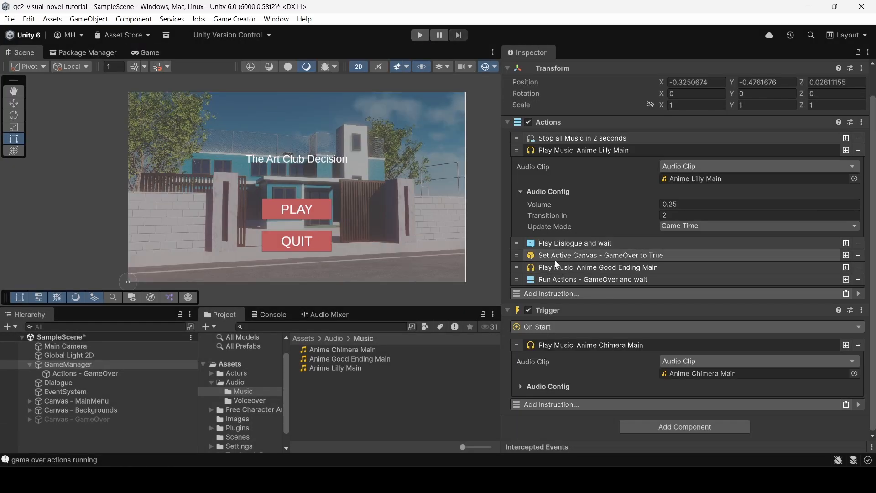
right_click(559, 139)
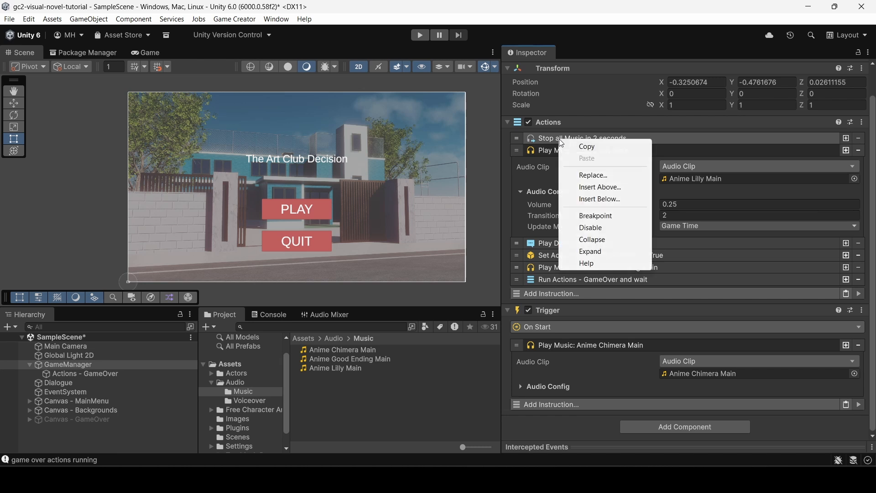
click(579, 145)
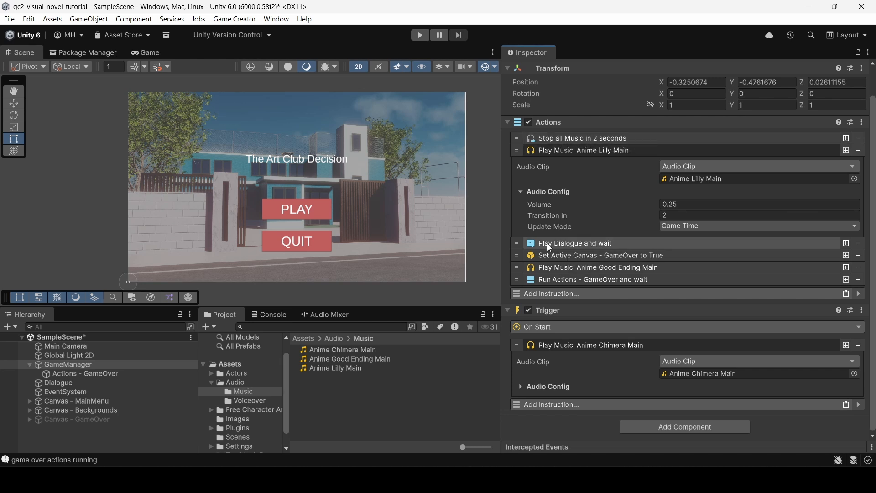
click(847, 294)
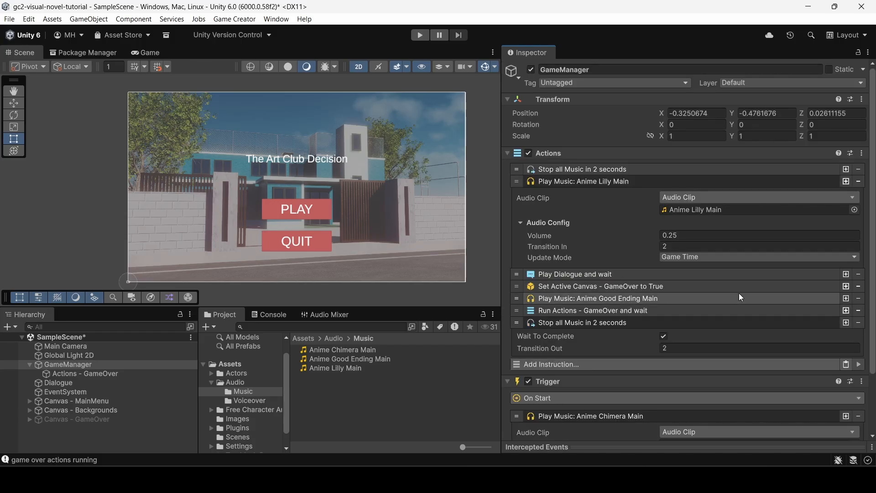
drag(517, 323, 516, 298)
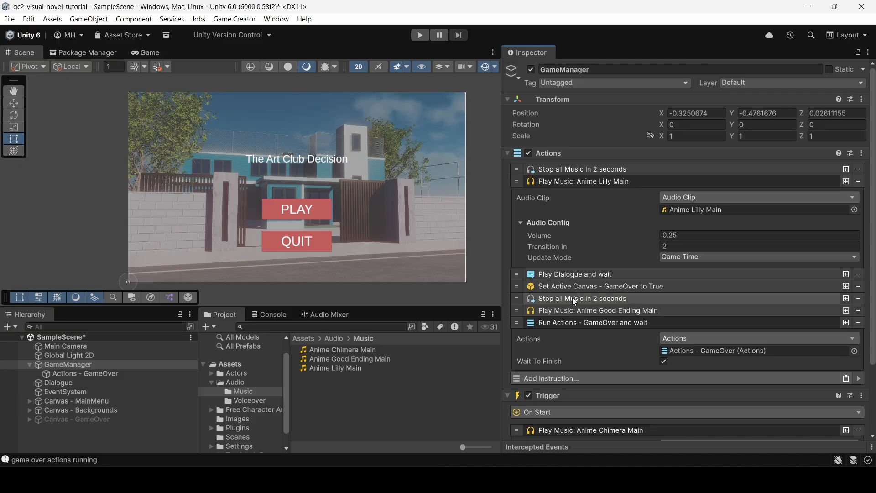
click(568, 323)
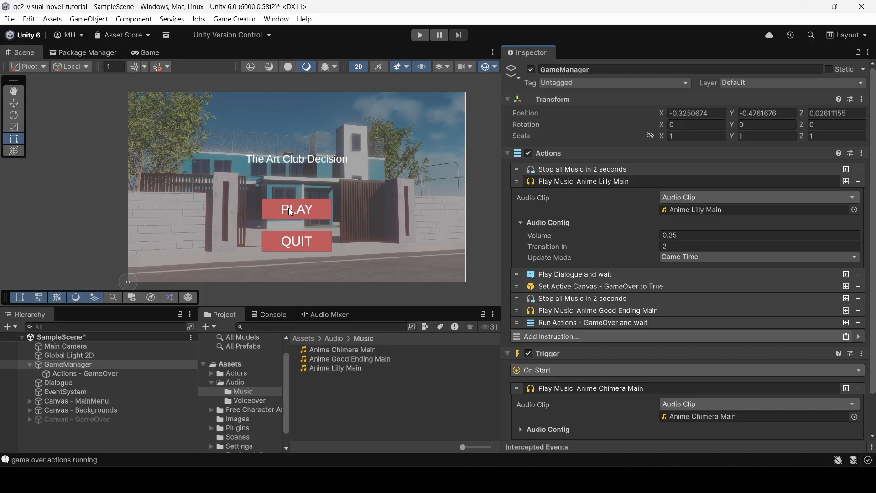
- Expand Canvas - MainMenu in the scene hierarchy and inspect its btnPlay object
click(60, 401)
click(29, 402)
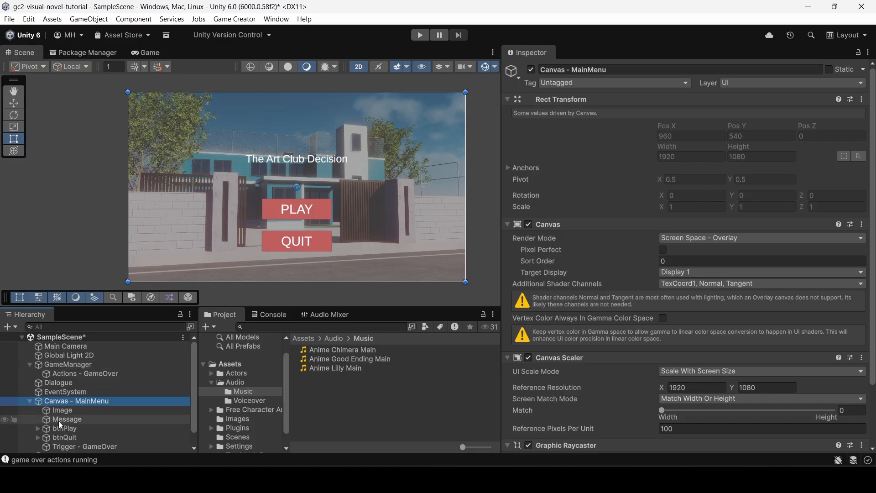
scroll(66, 427, down, 1)
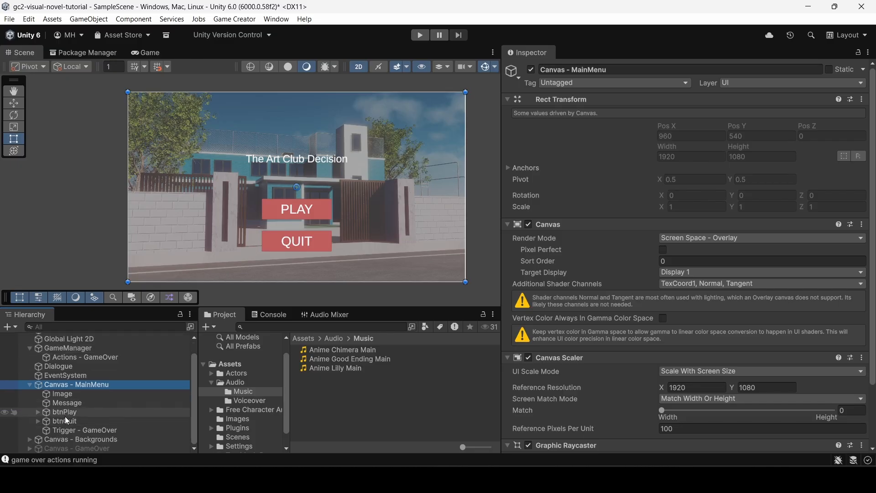
click(65, 412)
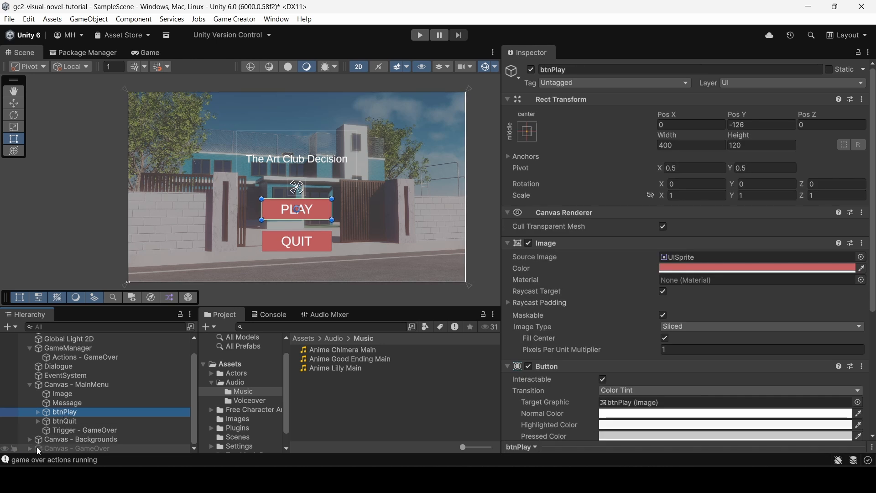
- Examine the btnMainMenu instructions under Canvas - GameOver, including Set Active cgStairs to False, and compare them with the objects under Canvas - Backgrounds
scroll(59, 439, down, 3)
click(62, 440)
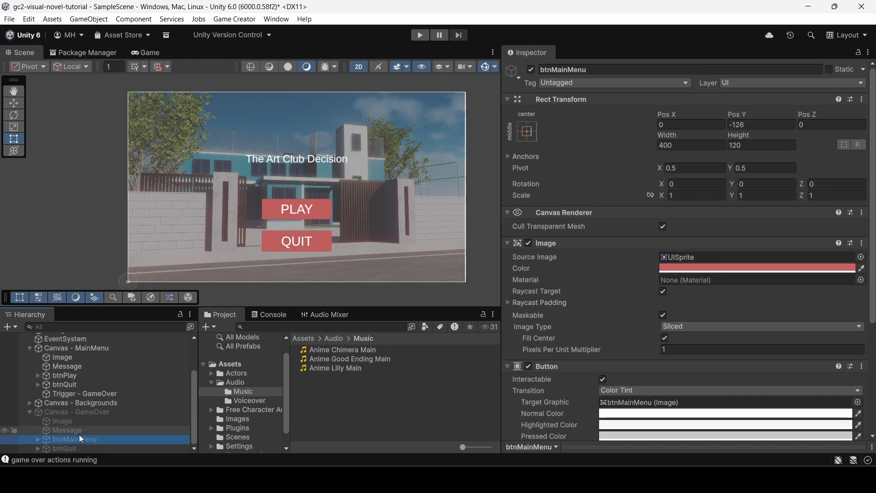
scroll(642, 291, down, 5)
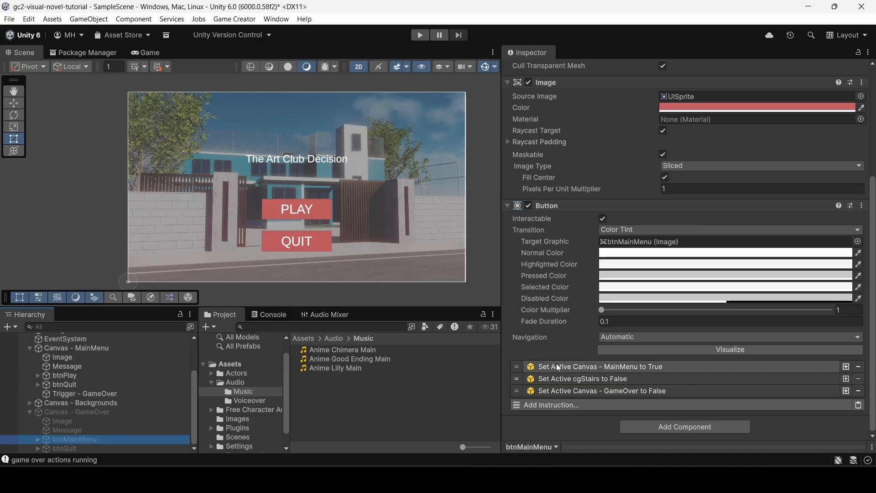
click(557, 378)
scroll(558, 375, down, 2)
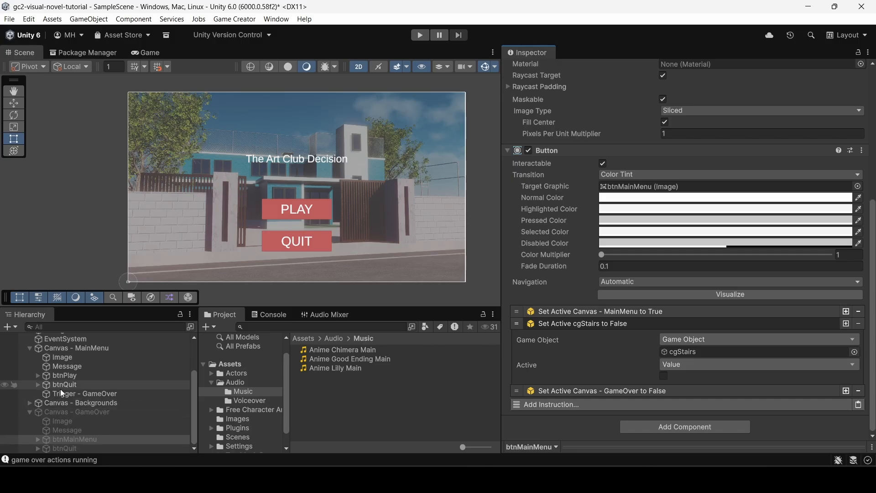
click(27, 403)
scroll(70, 387, down, 2)
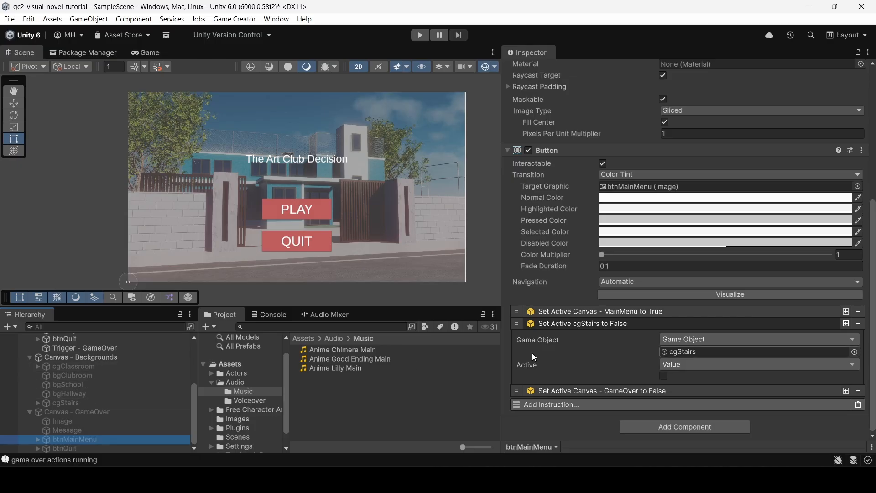
click(573, 324)
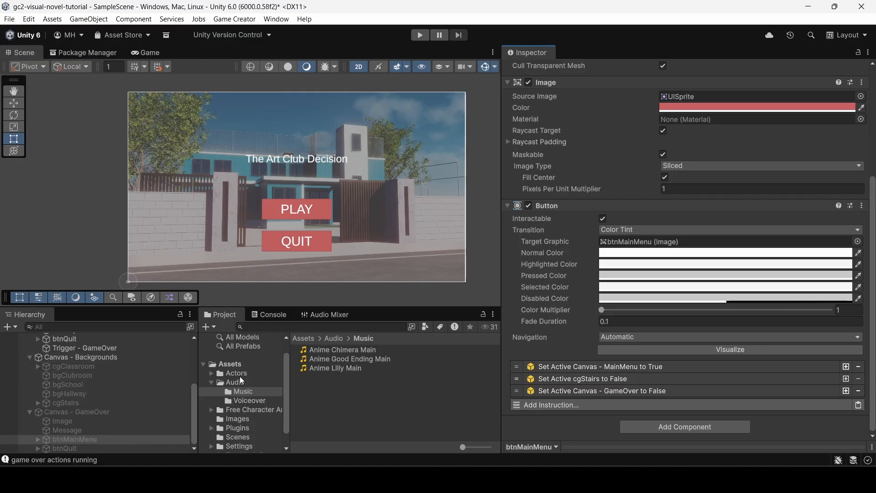
- Add a Set Active bgClubroom to False instruction to btnMainMenu, directly before Set Active Canvas - GameOver to False
click(847, 379)
click(591, 392)
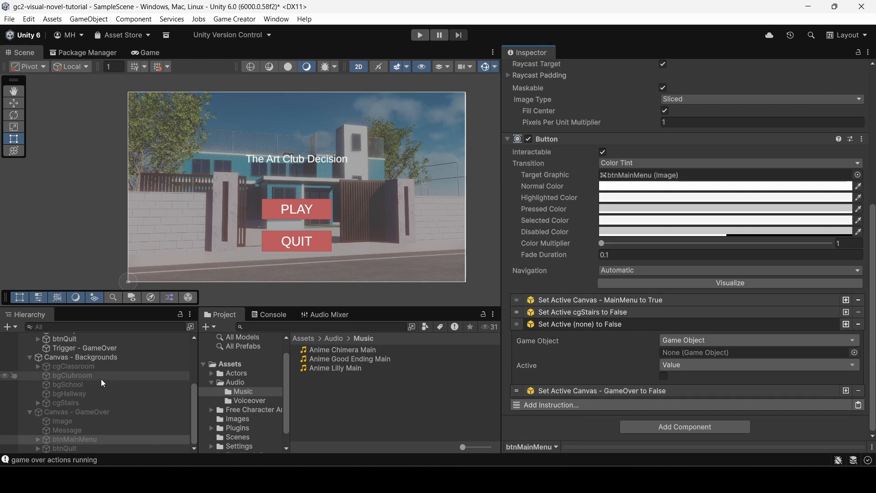
drag(72, 376, 682, 353)
click(566, 324)
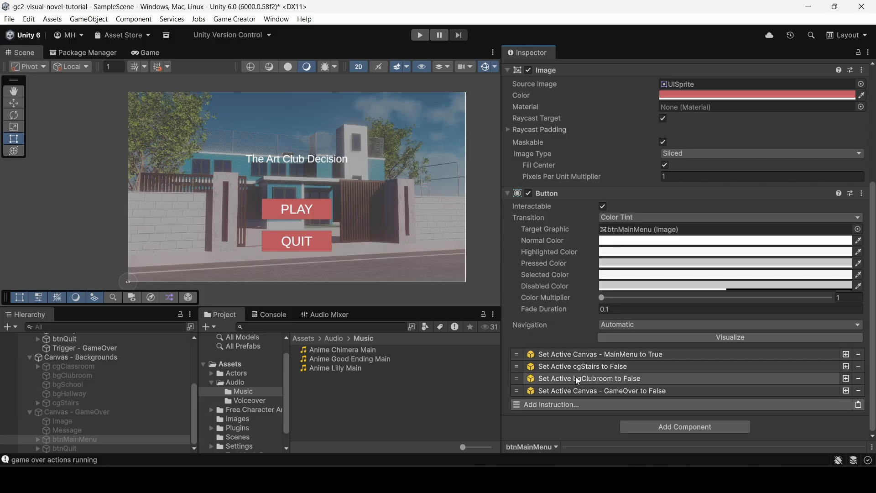
- Add a Fade all Music instruction with a 2-second transition out to btnMainMenu and make it the first instruction
click(550, 404)
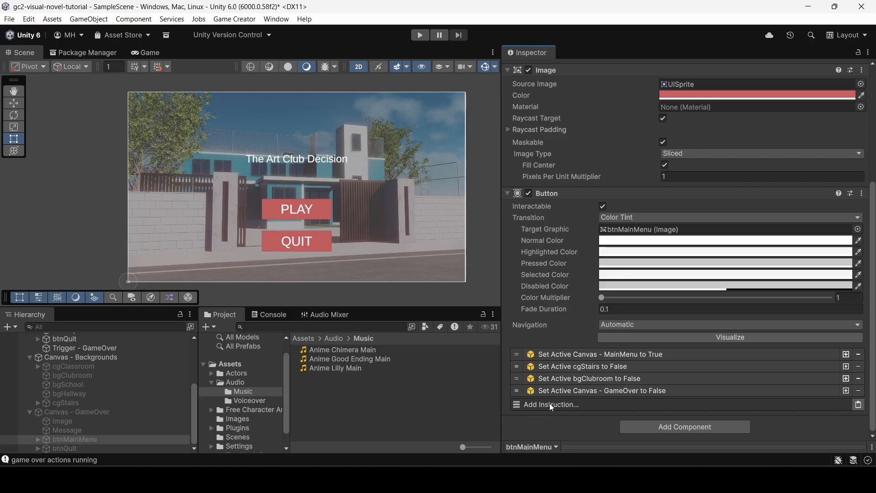
click(530, 238)
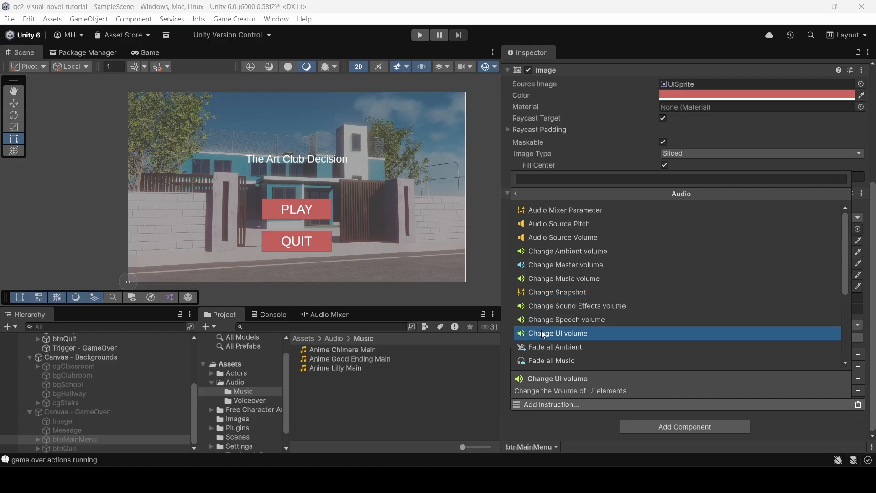
click(539, 362)
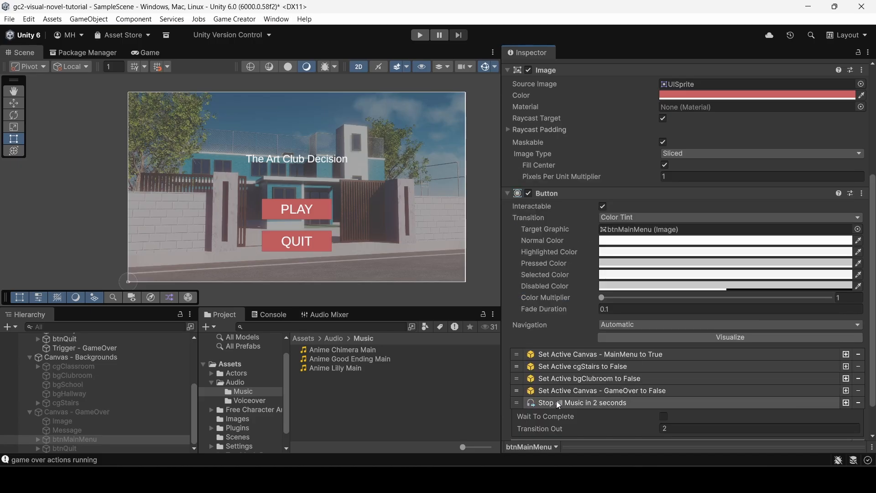
click(572, 402)
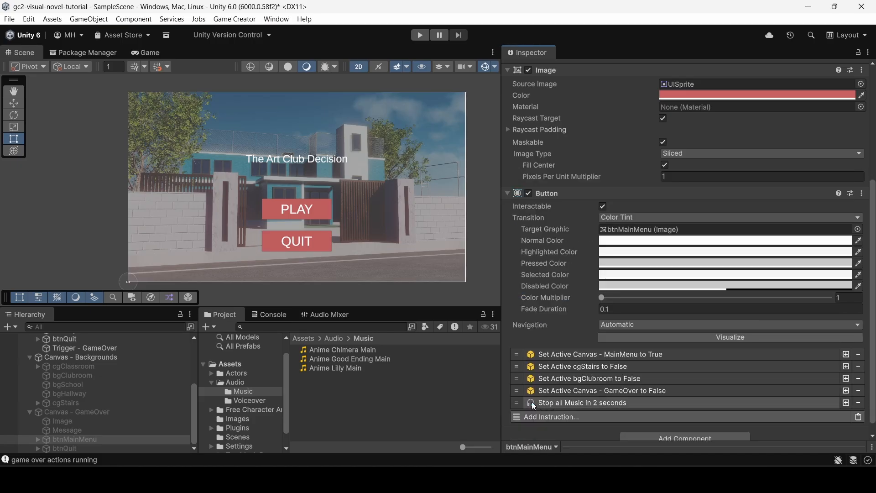
drag(517, 402, 518, 354)
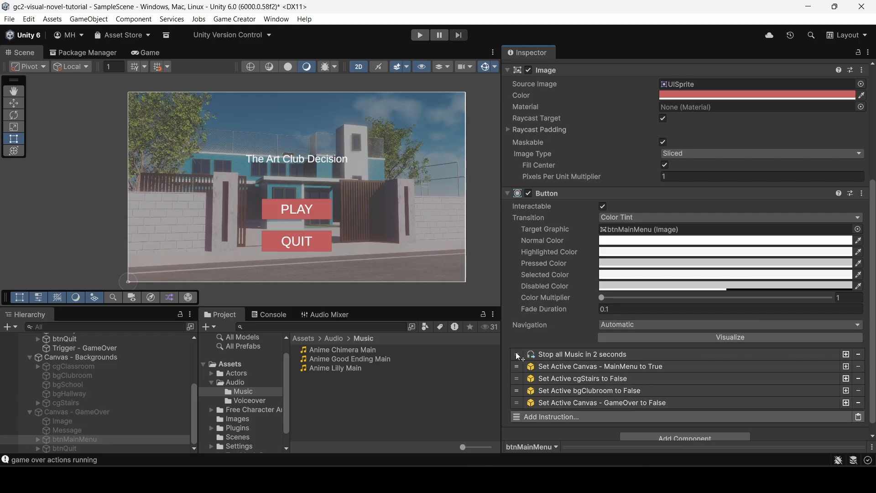
- Add a Play Music instruction with the Anime Chimera Main clip to btnMainMenu and place it directly after Stop all Music
click(561, 415)
click(543, 253)
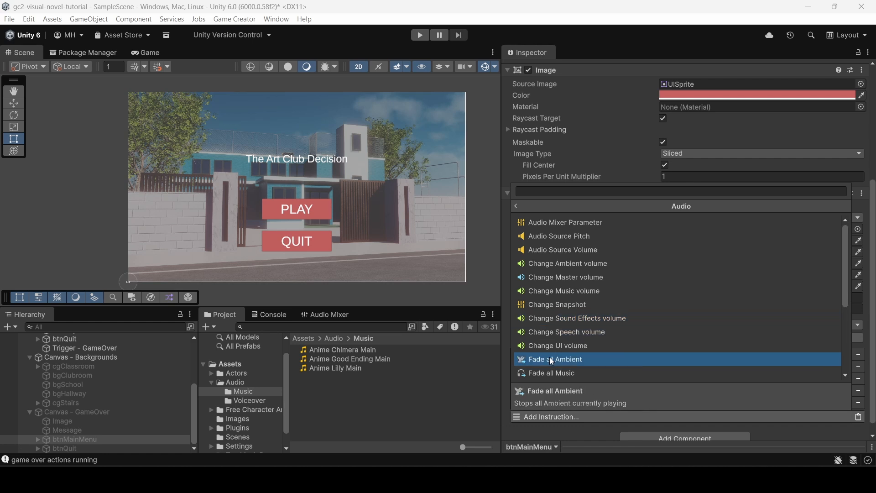
scroll(553, 351, down, 3)
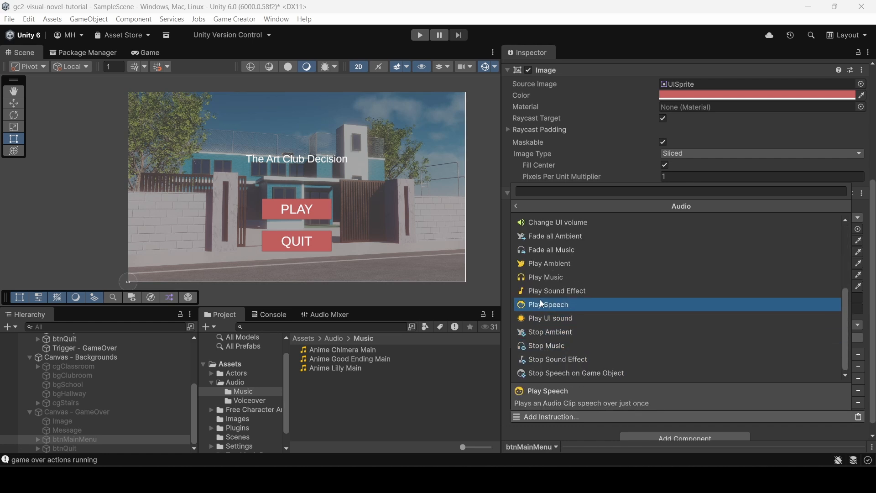
click(538, 277)
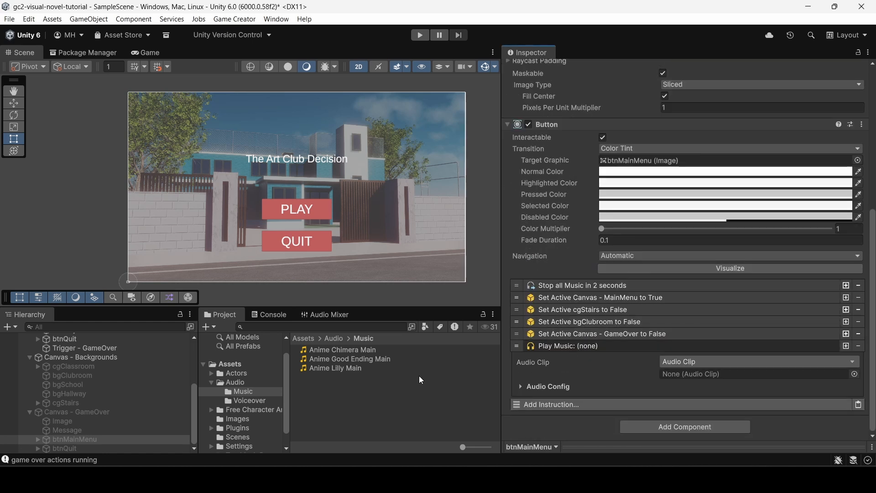
drag(334, 349, 697, 373)
click(572, 347)
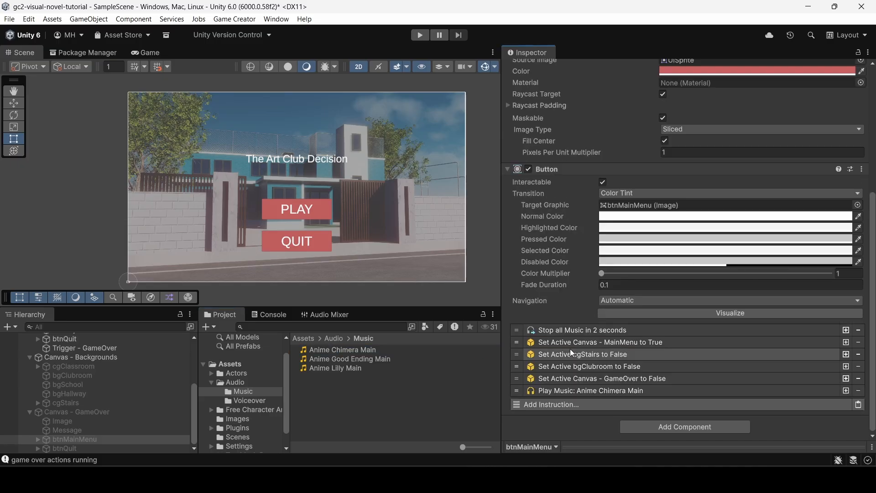
drag(516, 394, 513, 342)
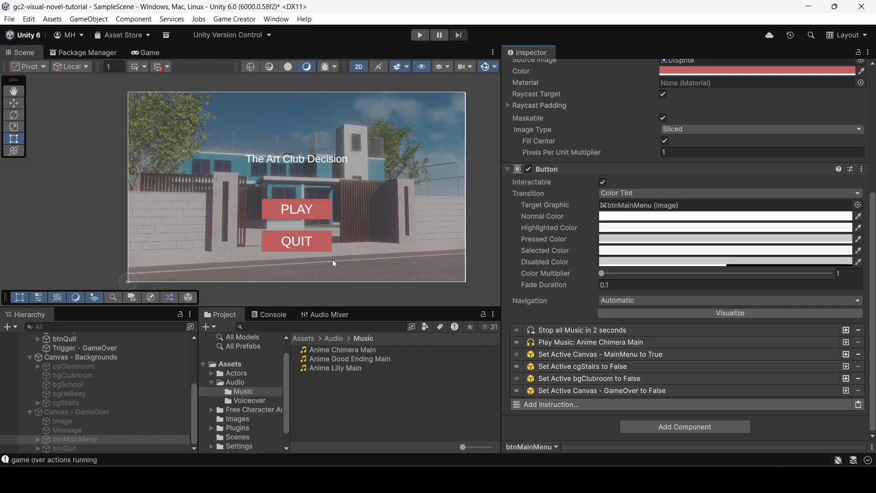
- Save the scene, enter play mode and start the game from its main menu
key(ctrl+s)
click(420, 35)
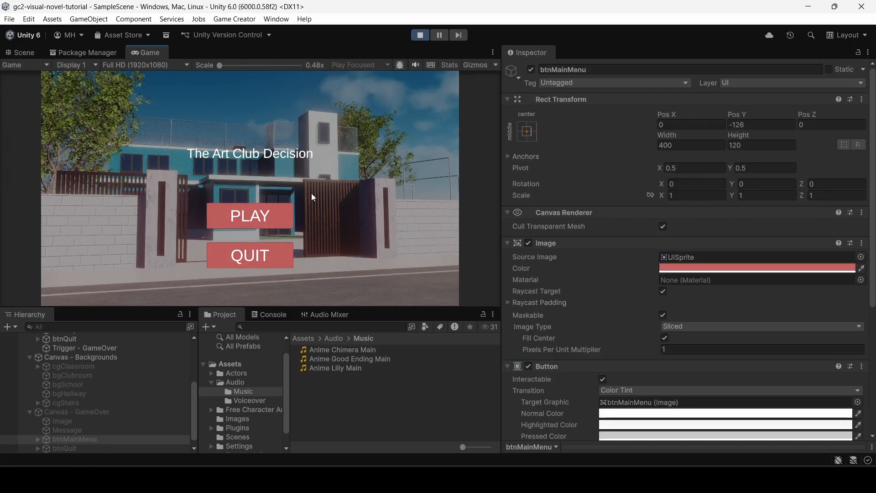
click(246, 222)
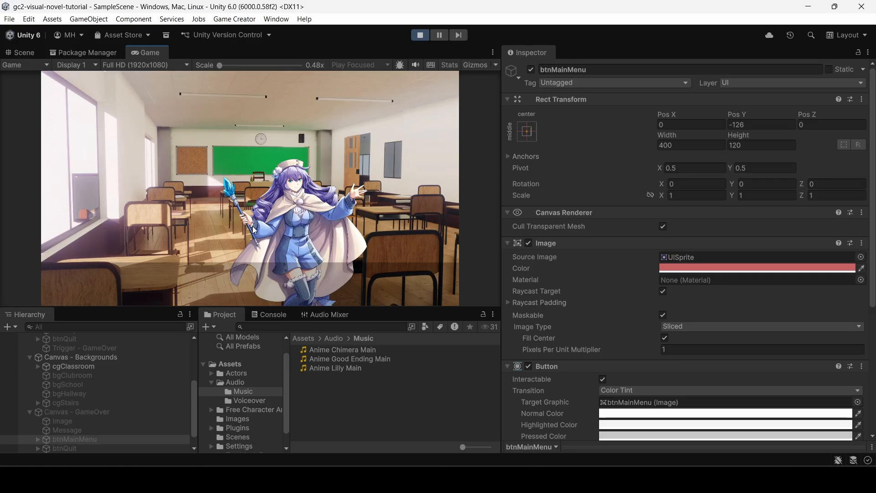
- Advance the running game's dialogue through the classroom, hallway and stairwell scenes to the narrator's question "What will you say?"
click(253, 234)
click(253, 233)
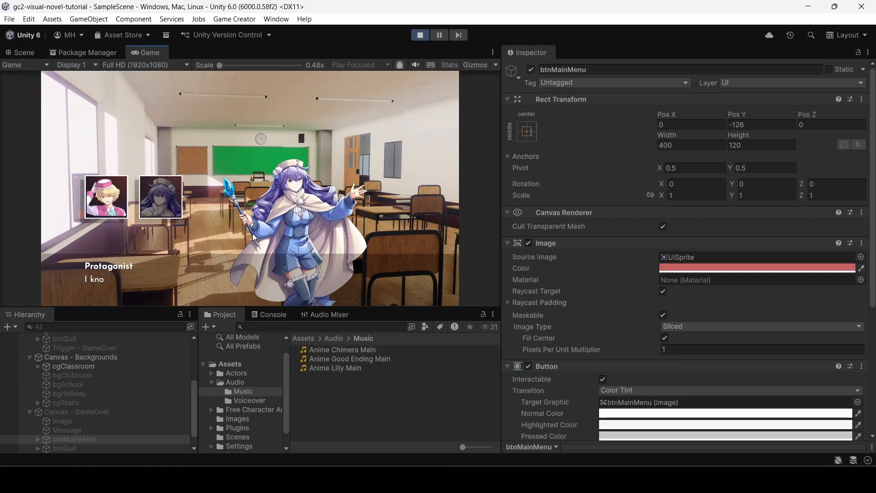
click(253, 234)
click(253, 233)
click(253, 234)
click(253, 233)
click(253, 234)
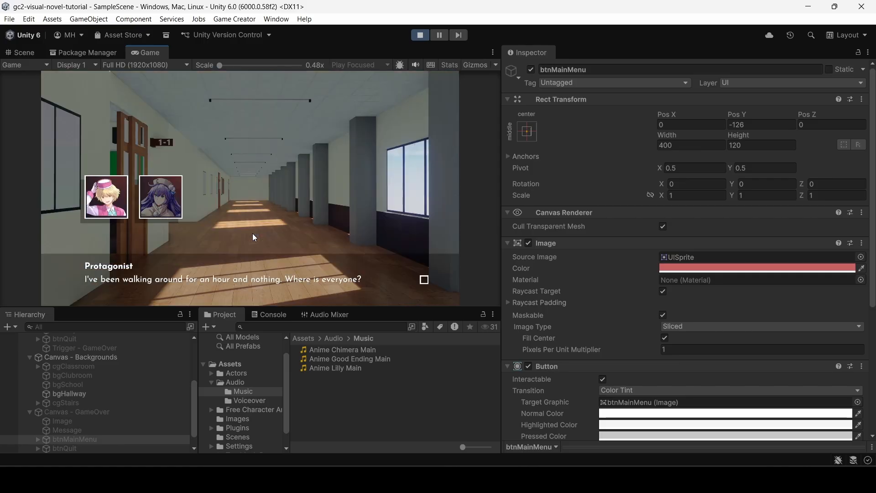
click(253, 234)
click(253, 234)
click(252, 234)
click(253, 234)
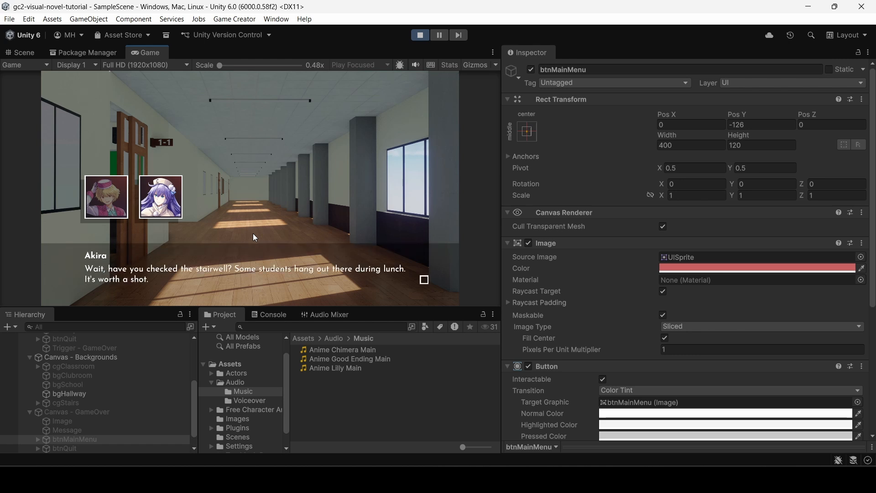
click(253, 233)
click(254, 238)
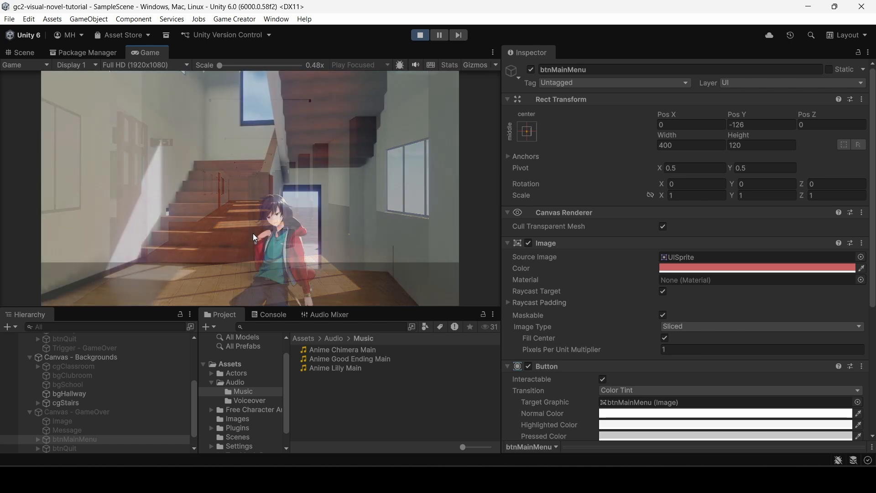
click(255, 238)
click(255, 238)
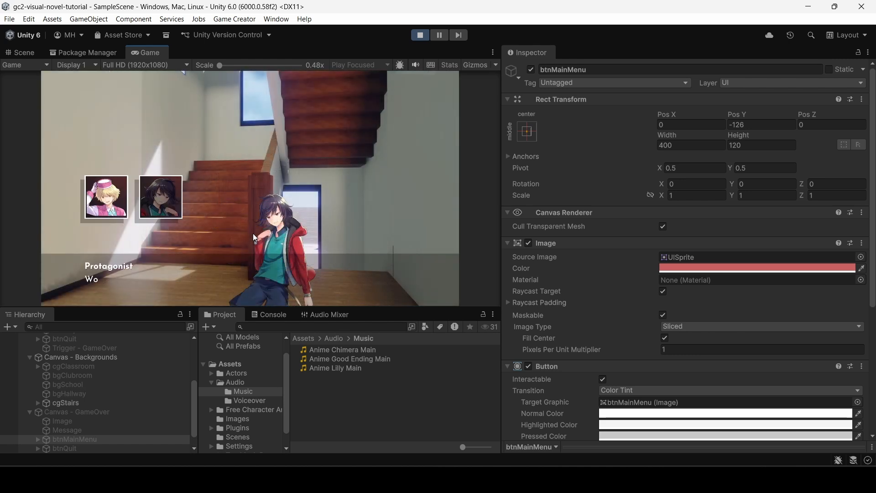
click(254, 235)
click(254, 235)
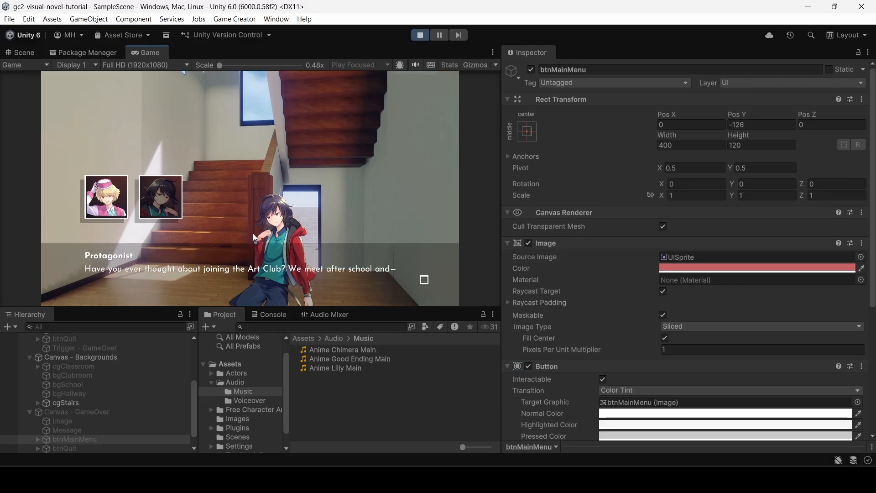
click(254, 235)
click(254, 236)
click(254, 236)
click(254, 236)
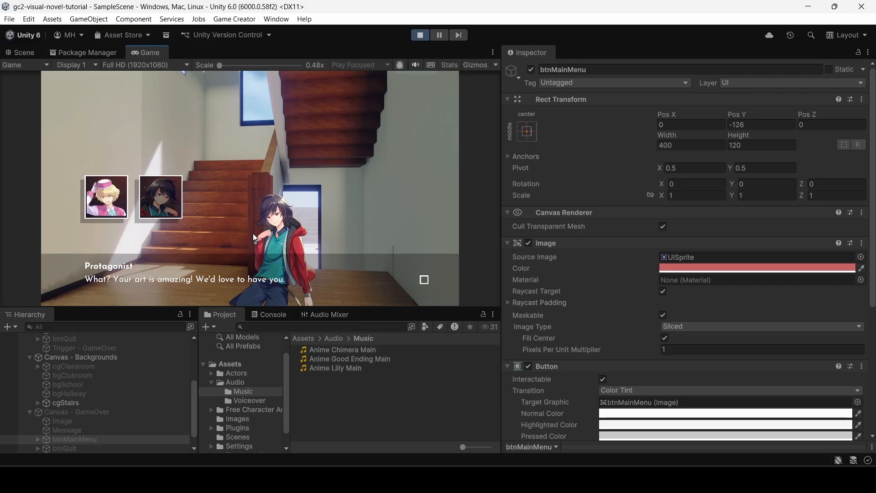
click(254, 236)
click(254, 235)
click(253, 234)
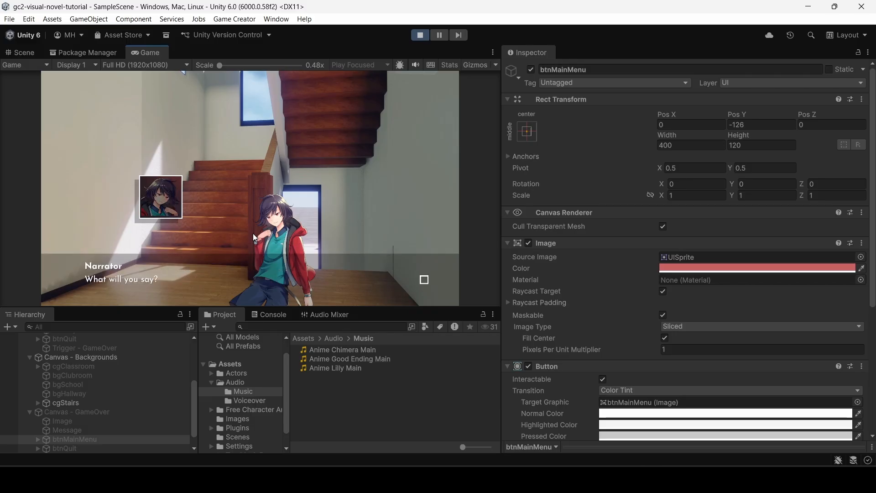
- Choose a reply to Yuki and advance through the clubroom dialogue until the ending screen
click(297, 161)
click(248, 218)
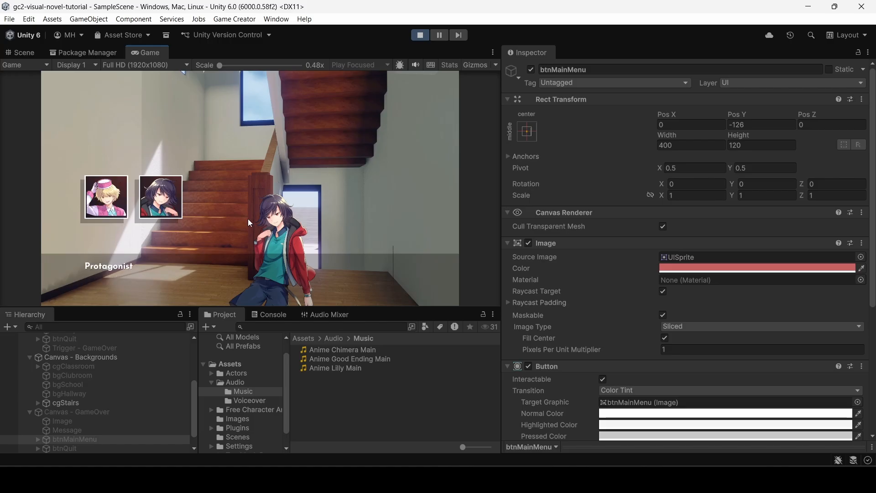
click(248, 218)
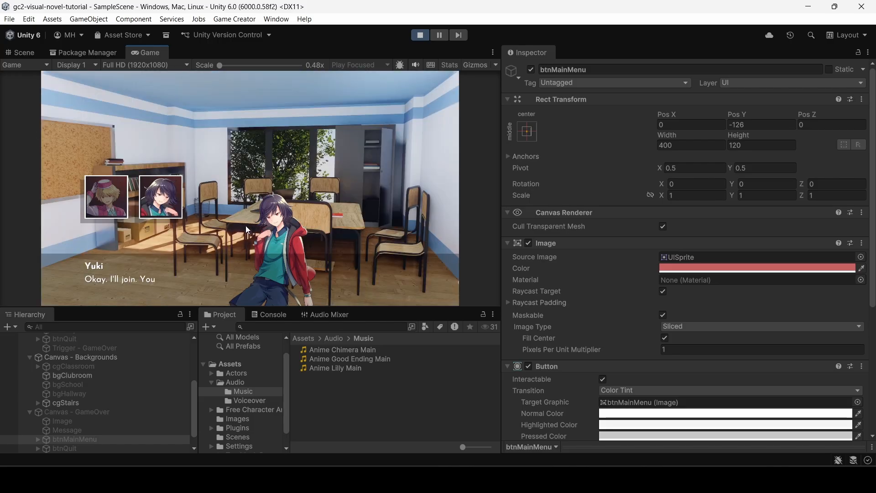
click(245, 227)
click(245, 226)
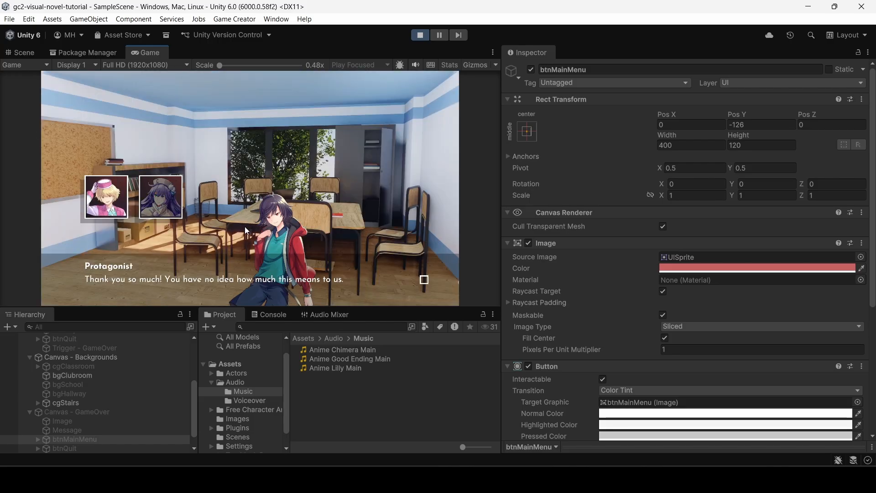
click(244, 227)
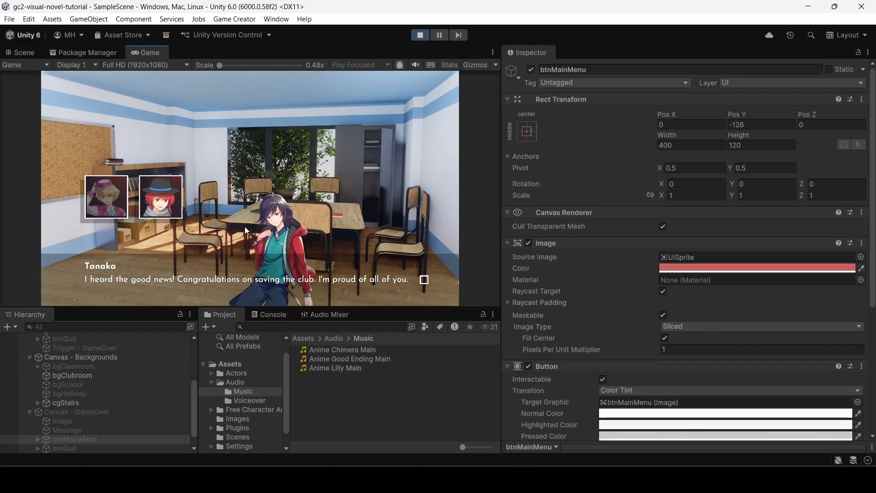
click(244, 226)
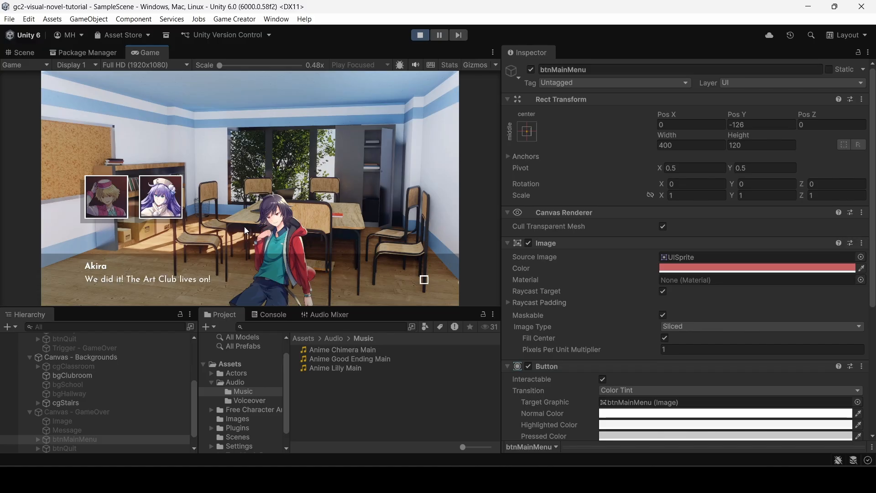
click(245, 226)
click(245, 227)
click(245, 227)
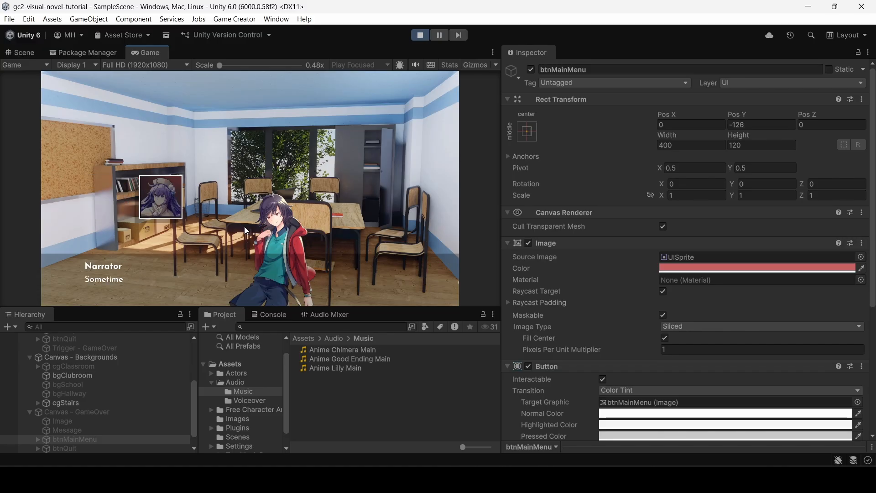
click(245, 226)
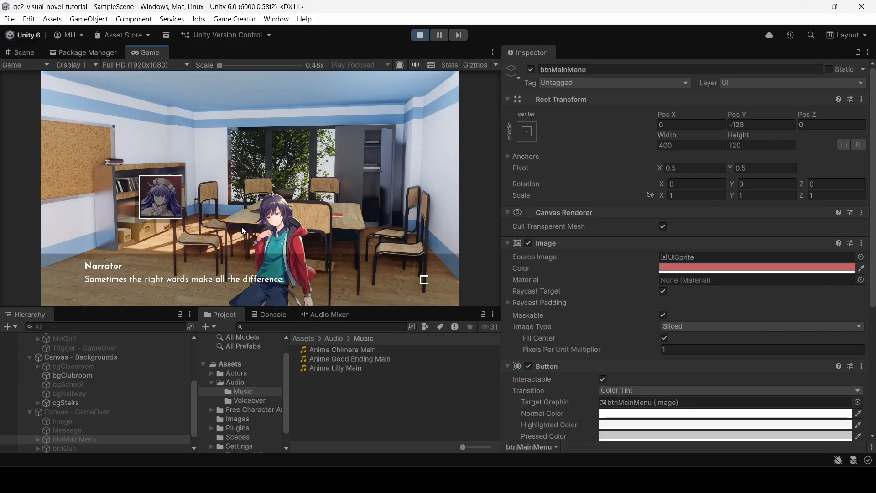
click(243, 227)
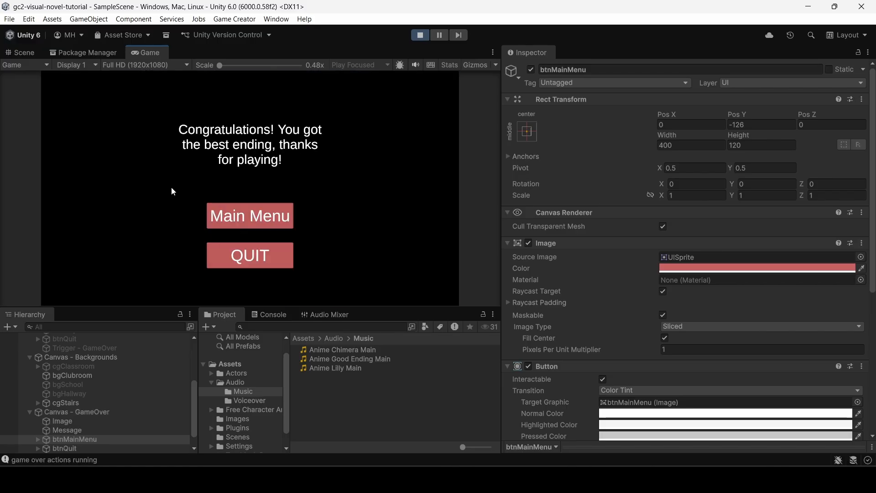
- Test the return from the ending screen to the main menu, and quit the running game
click(240, 218)
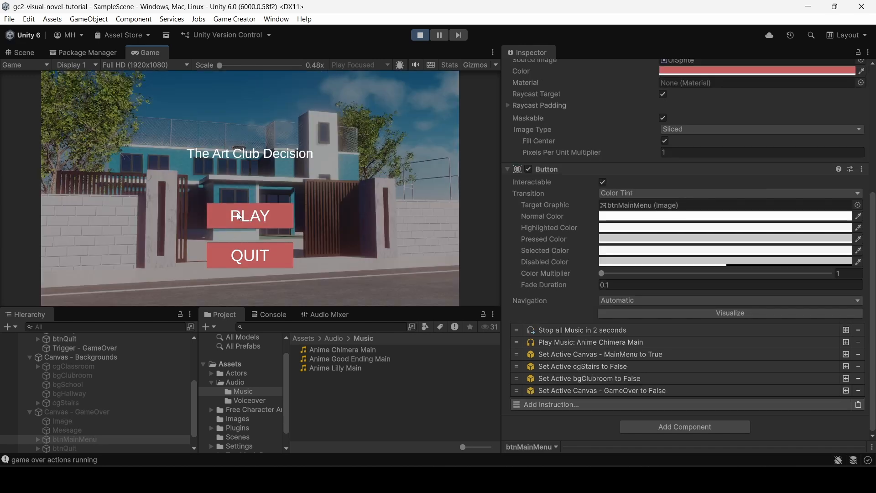
click(251, 256)
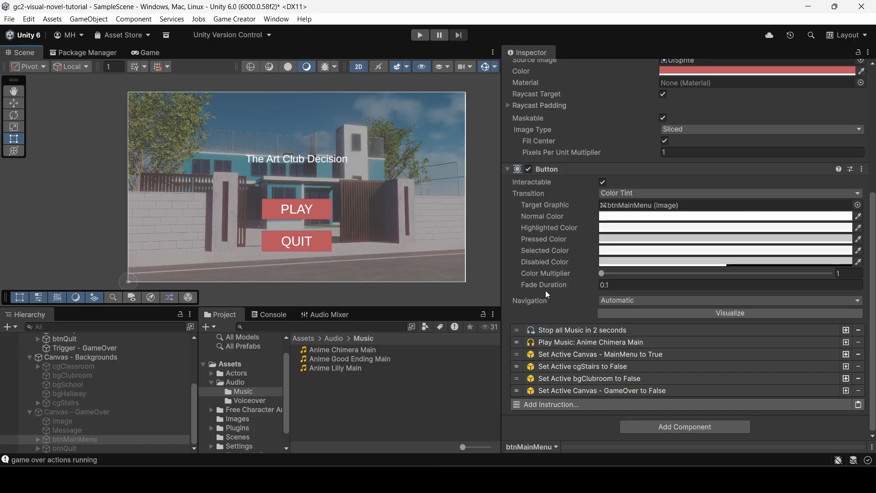
- Inspect the GameManager Actions and examine the settings of the Set Active Canvas - GameOver to True instruction
click(79, 411)
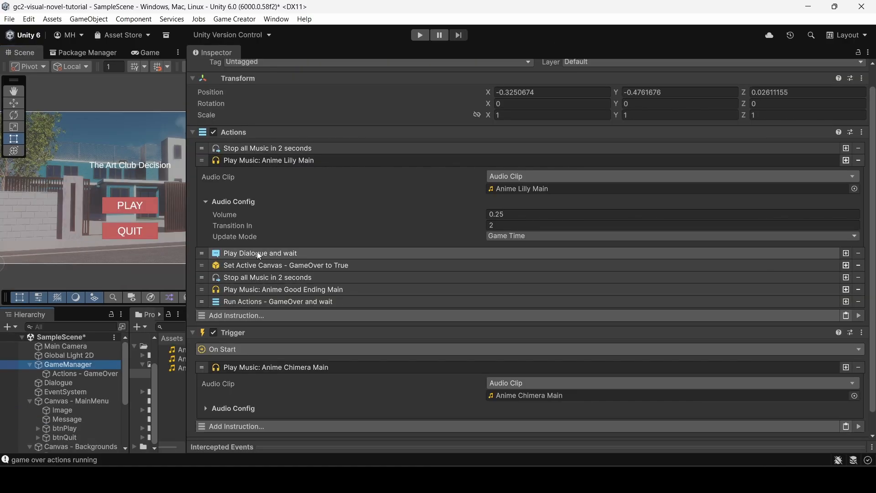
click(261, 265)
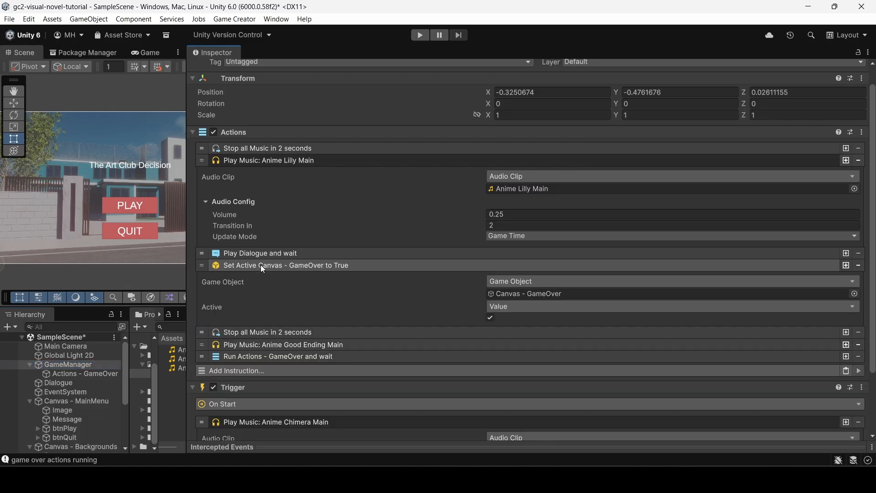
click(262, 266)
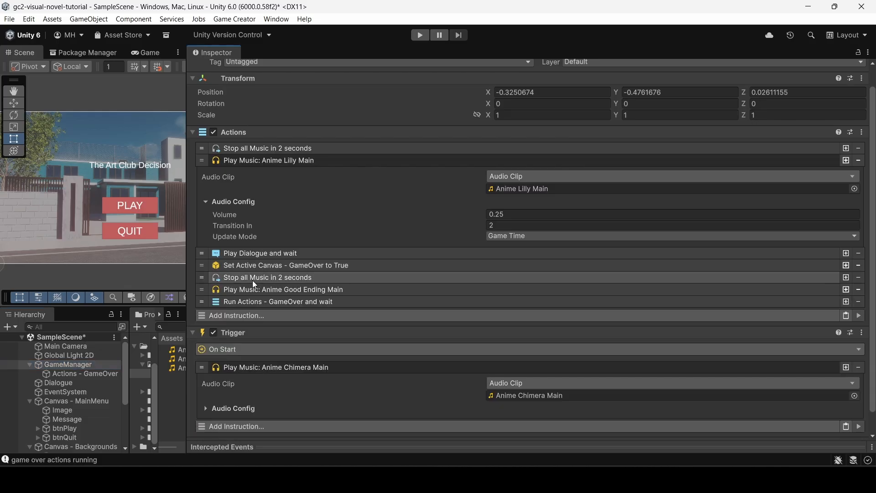
- Review the ending music instructions in the GameManager Actions and move Run Actions - GameOver directly below Set Active Canvas - GameOver to True
click(255, 279)
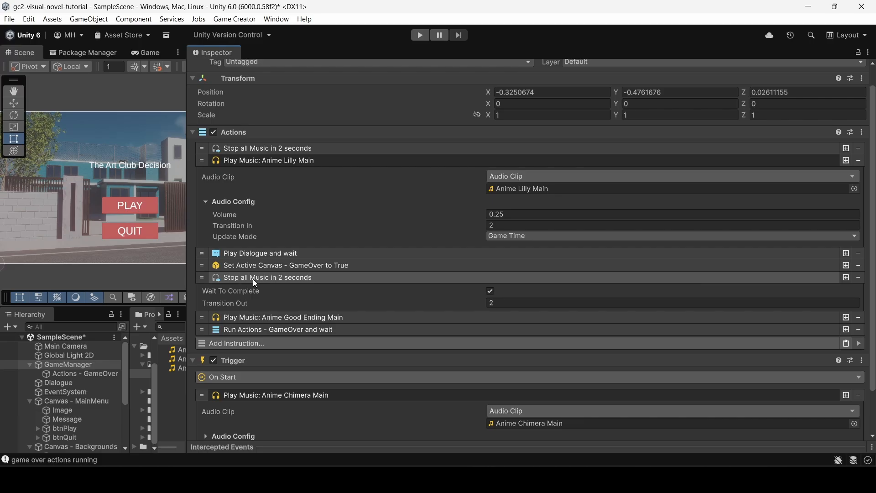
click(255, 318)
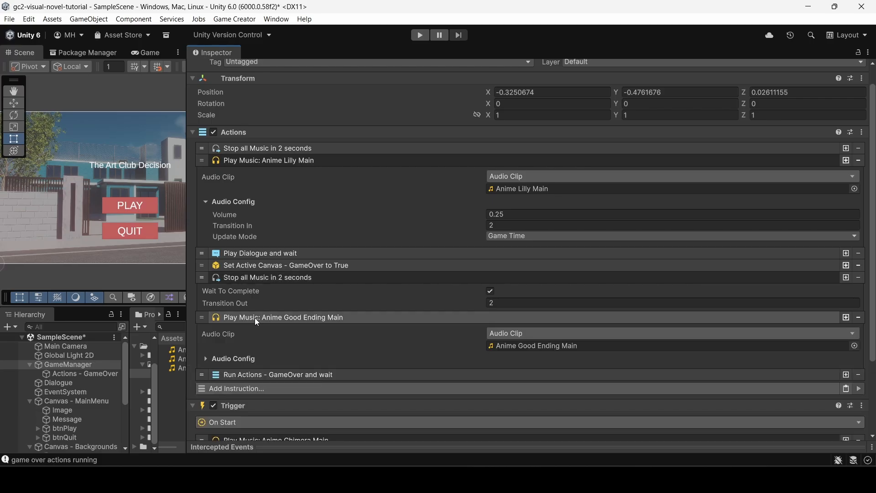
click(255, 318)
click(250, 330)
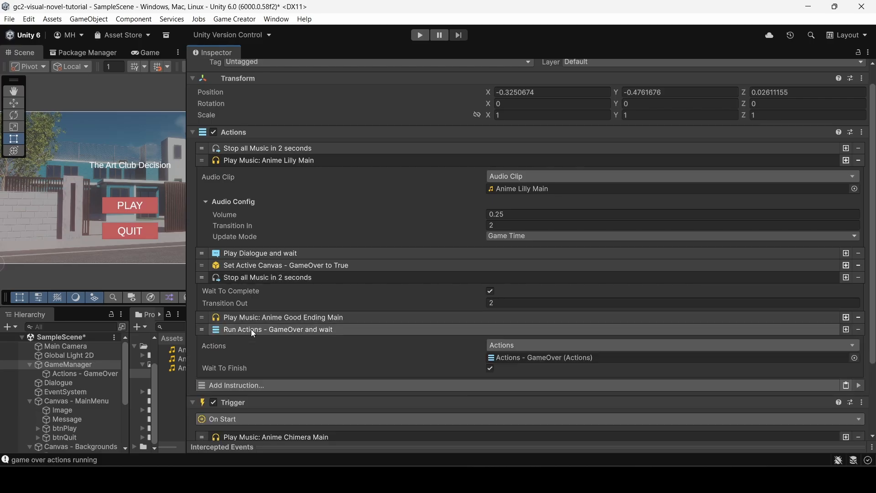
click(264, 330)
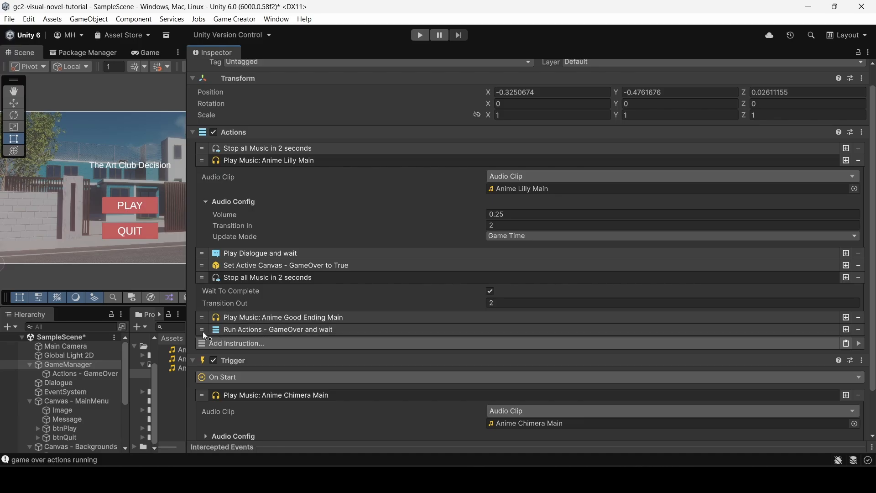
drag(201, 330, 202, 279)
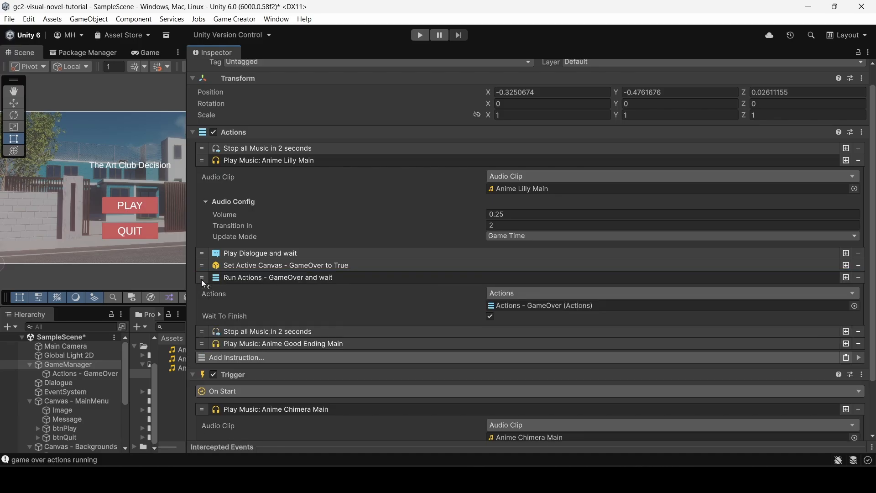
click(243, 280)
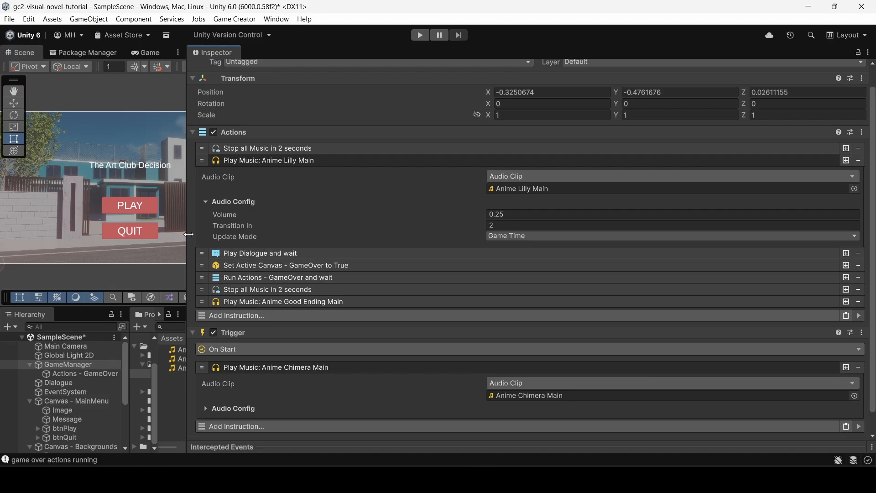
- Widen the Scene view, run the game and play through to the best-ending screen
drag(189, 234, 437, 234)
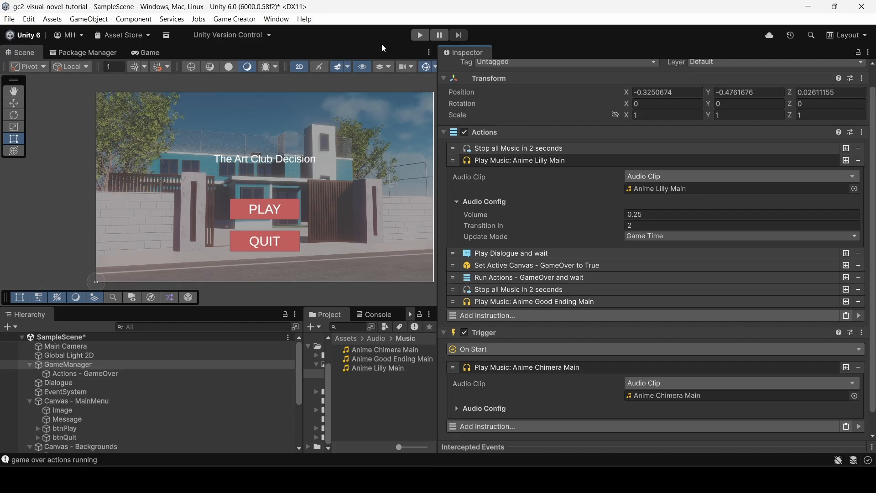
click(420, 36)
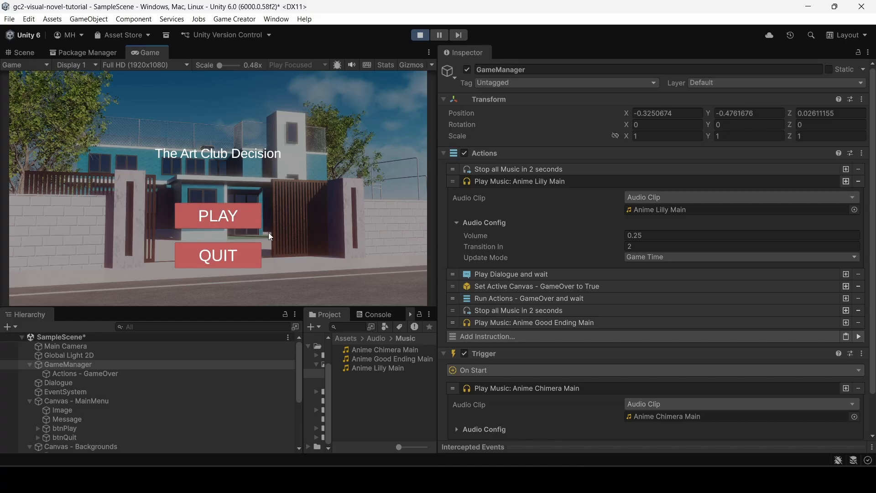
click(224, 221)
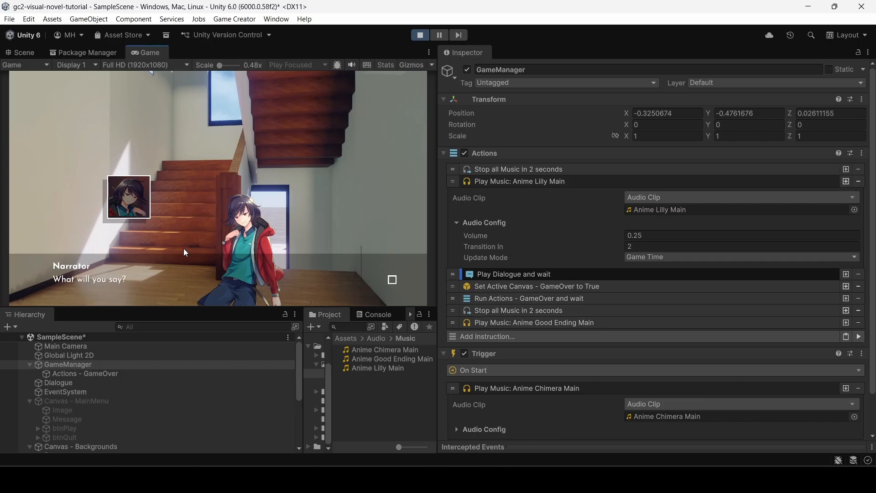
click(294, 153)
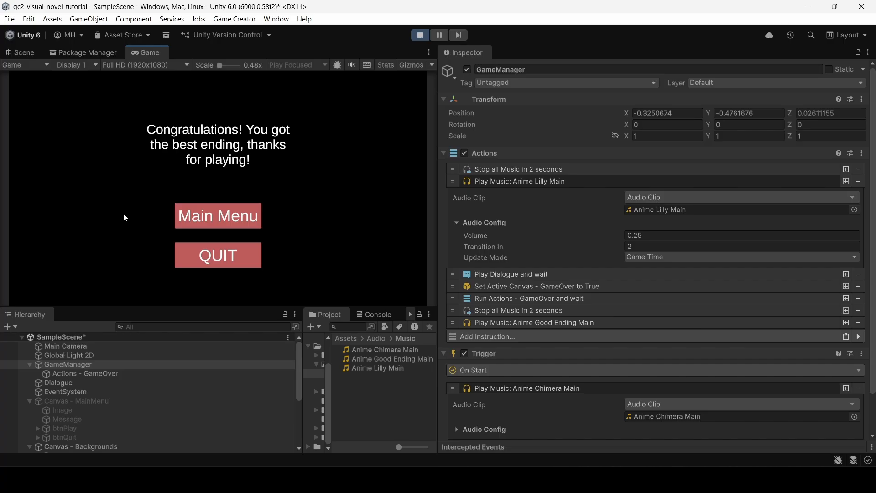
- Test the return from the ending screen to the main menu, start the game again, and stop play mode
click(211, 221)
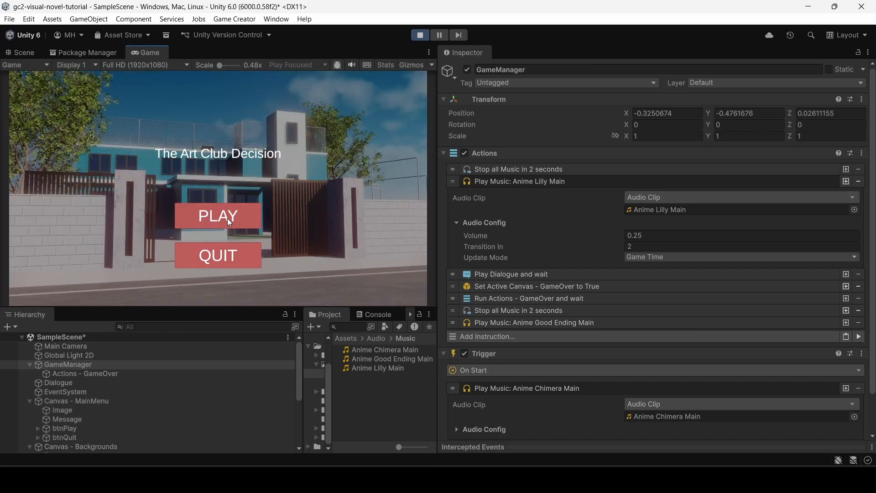
click(226, 217)
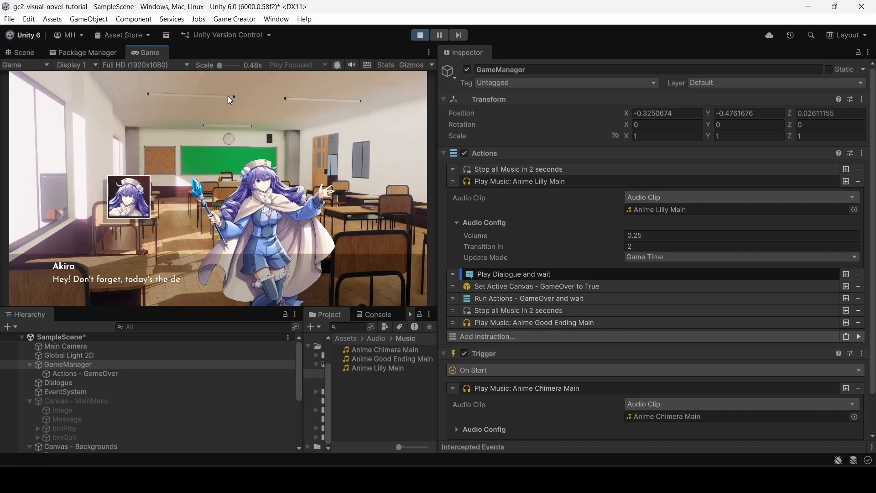
click(420, 35)
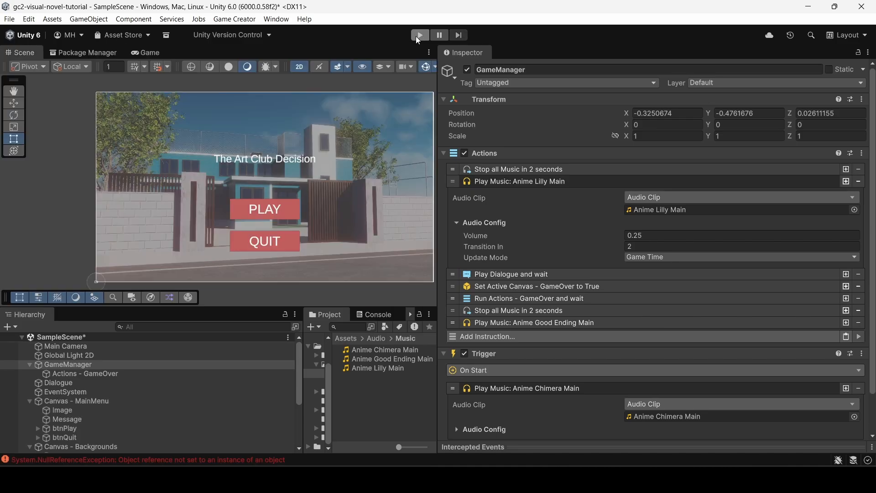
- Clear the error from the Console, return to the project's Music folder and widen that panel
click(361, 319)
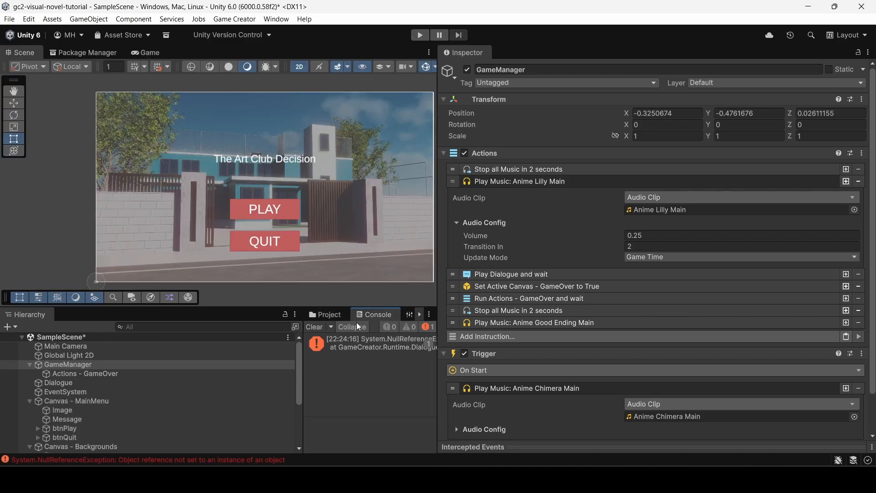
click(309, 328)
click(313, 315)
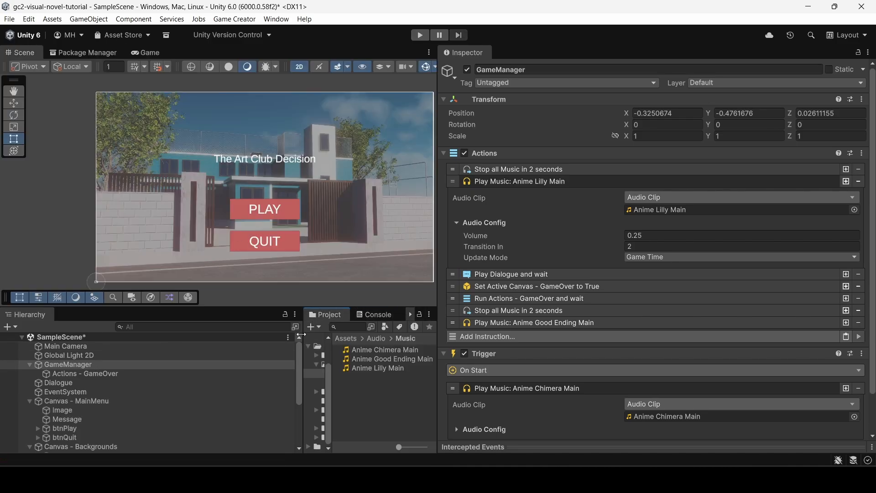
drag(302, 337, 205, 335)
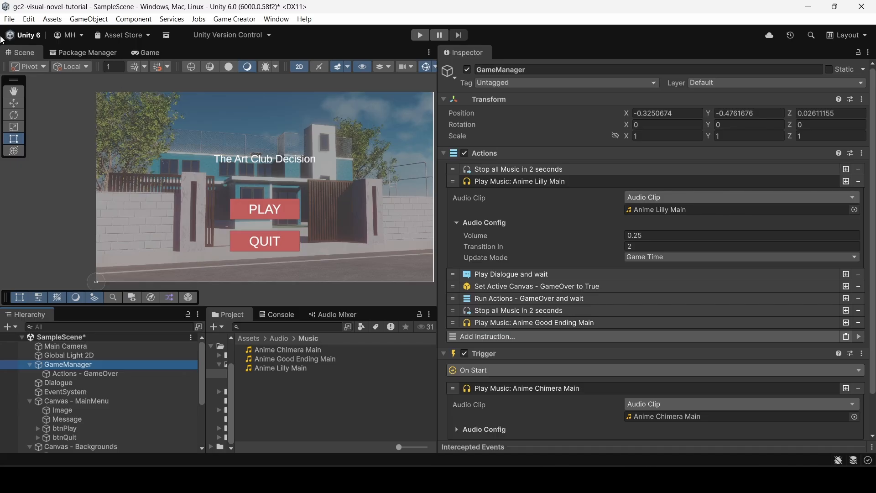
click(9, 19)
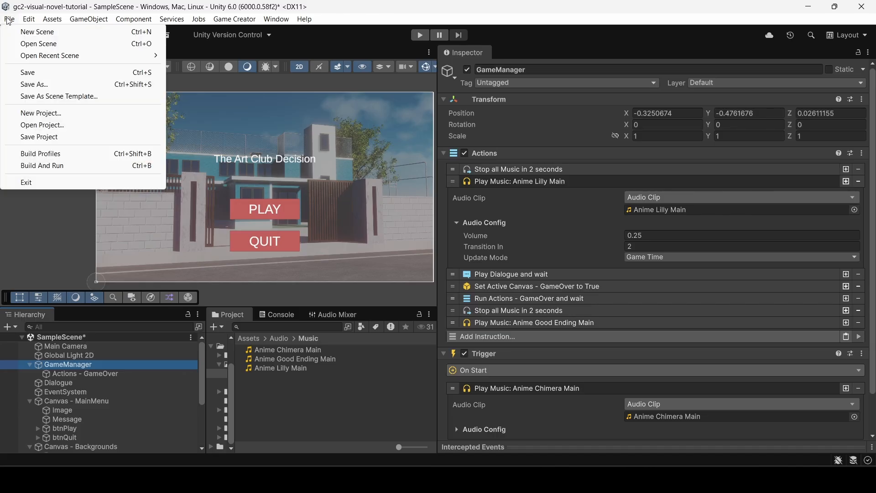
click(41, 155)
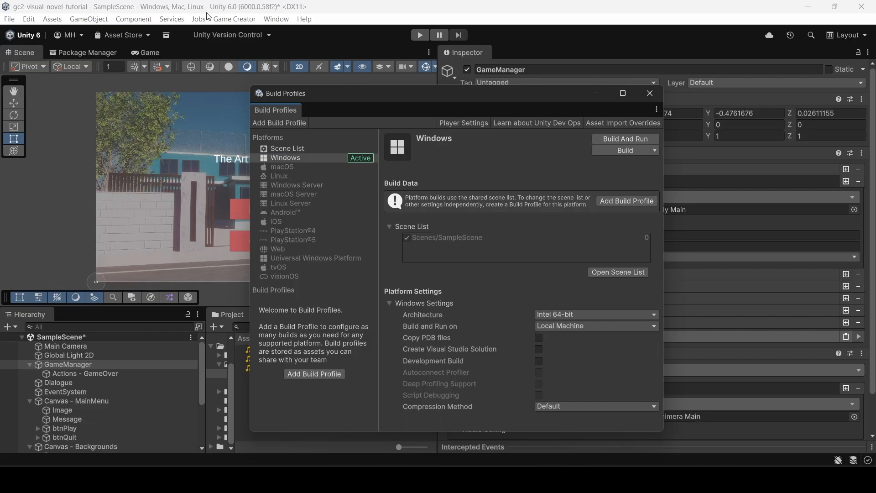
click(650, 93)
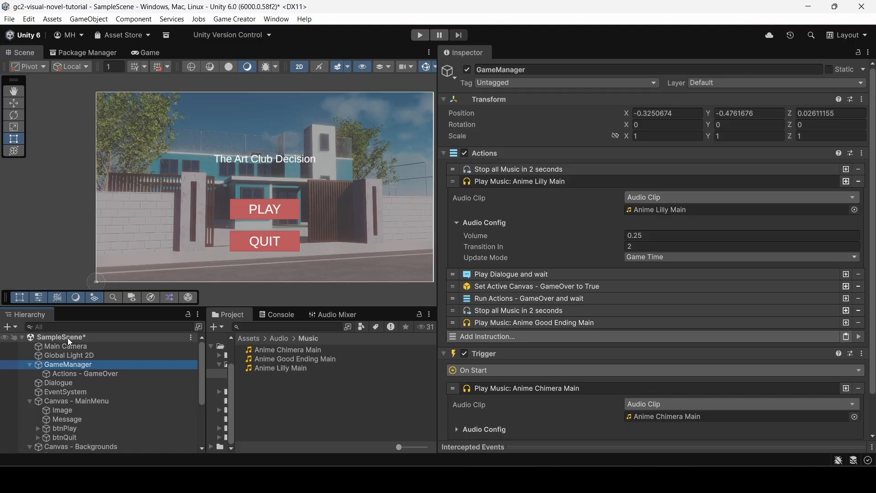
- Save SampleScene and start a Windows build from the Build Profiles
key(ctrl+s)
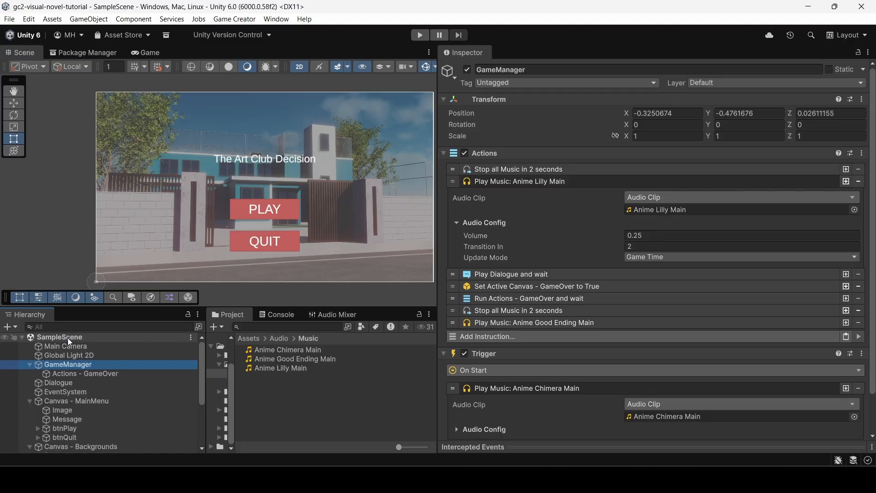
click(16, 21)
click(112, 153)
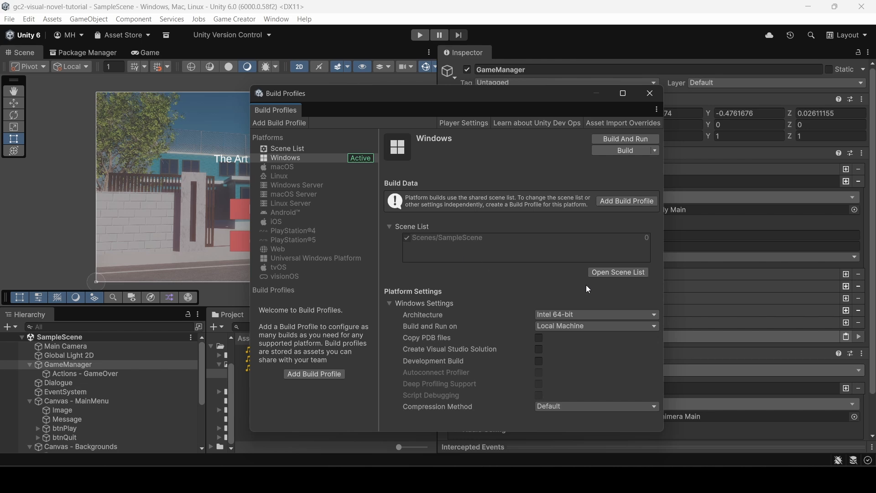
click(653, 150)
click(617, 149)
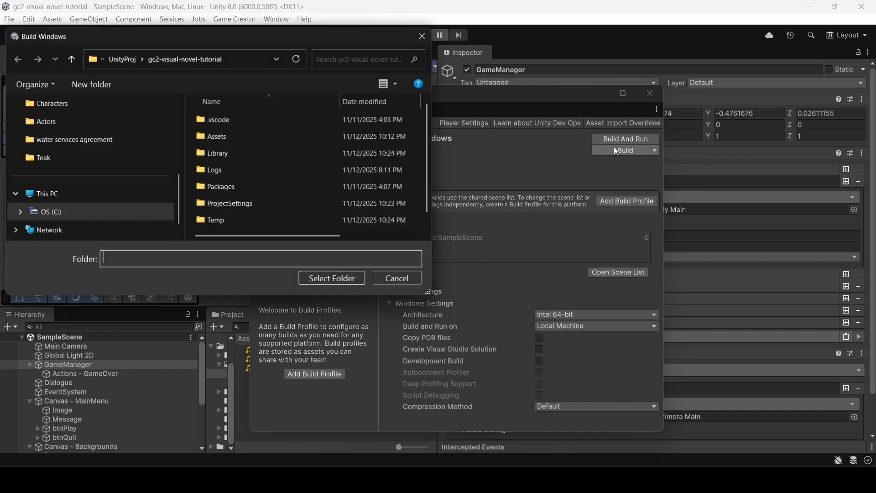
- Create a Builds folder in the project directory, choose it as the build destination, and save the modified scene to run the build
click(90, 83)
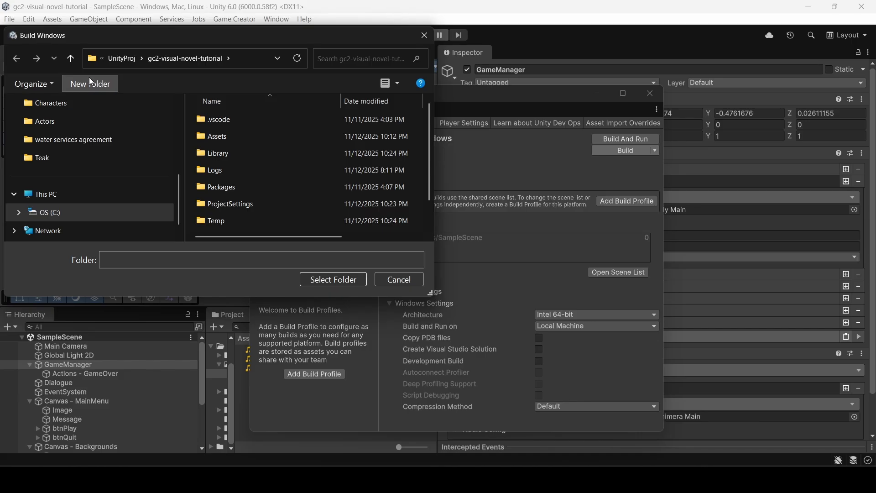
text(Builds)
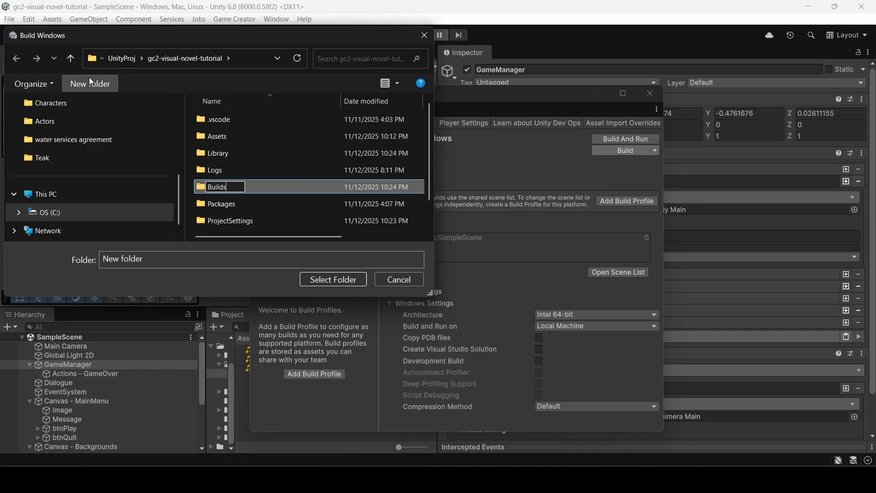
key(Return)
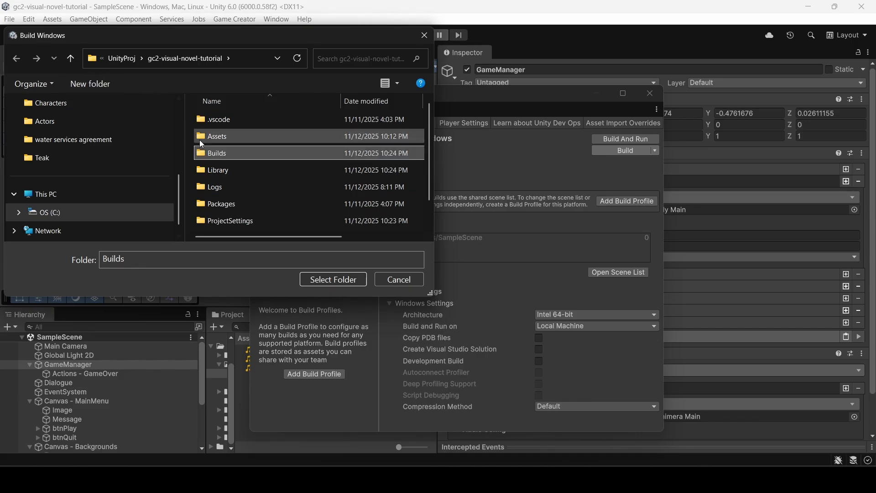
double_click(219, 152)
click(334, 279)
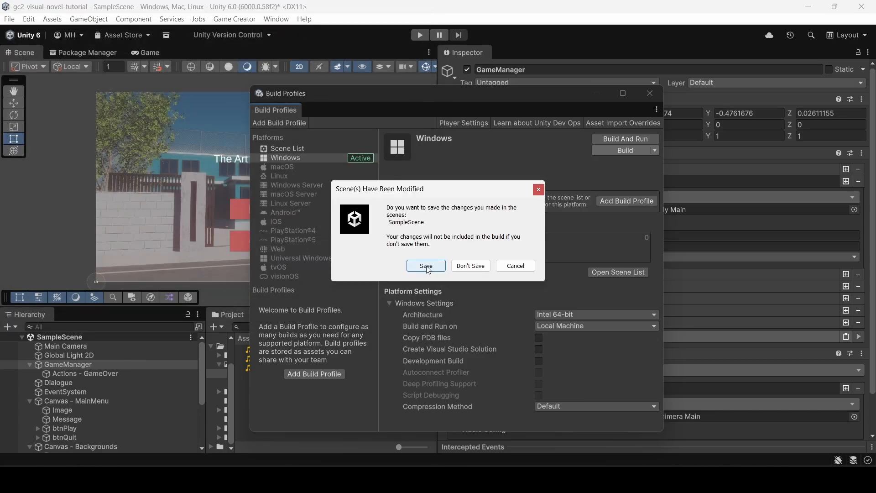
click(429, 267)
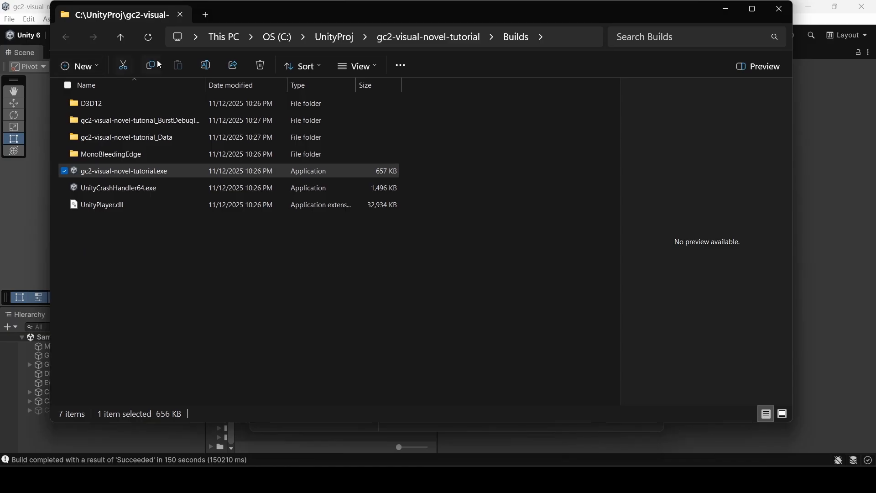
- Launch the built gc2-visual-novel-tutorial.exe, start playing and advance through the classroom dialogue to the hallway scene
drag(276, 18, 293, 41)
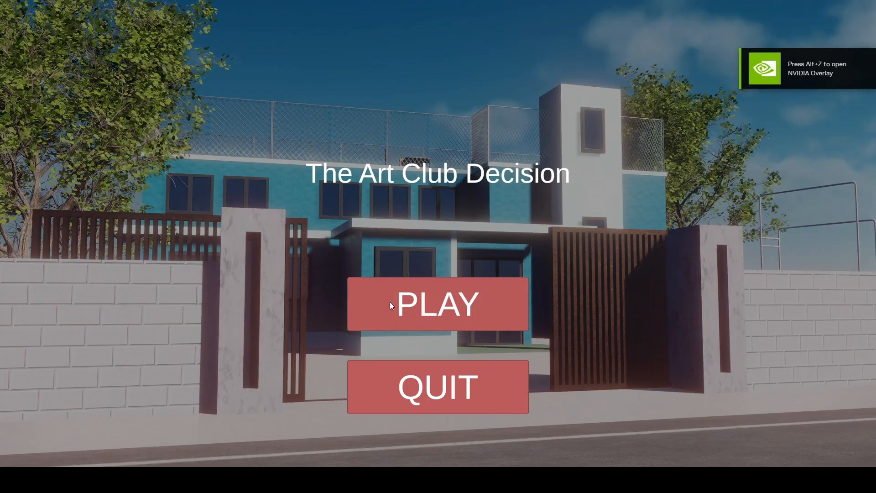
click(415, 311)
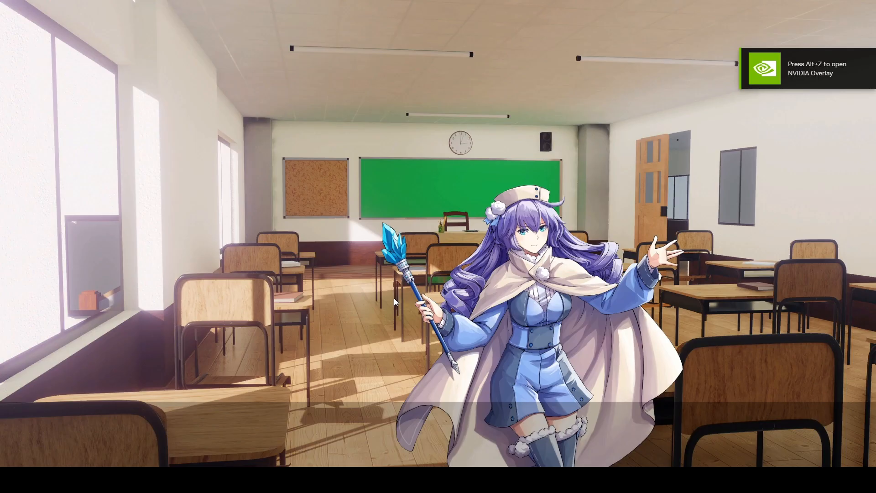
click(387, 301)
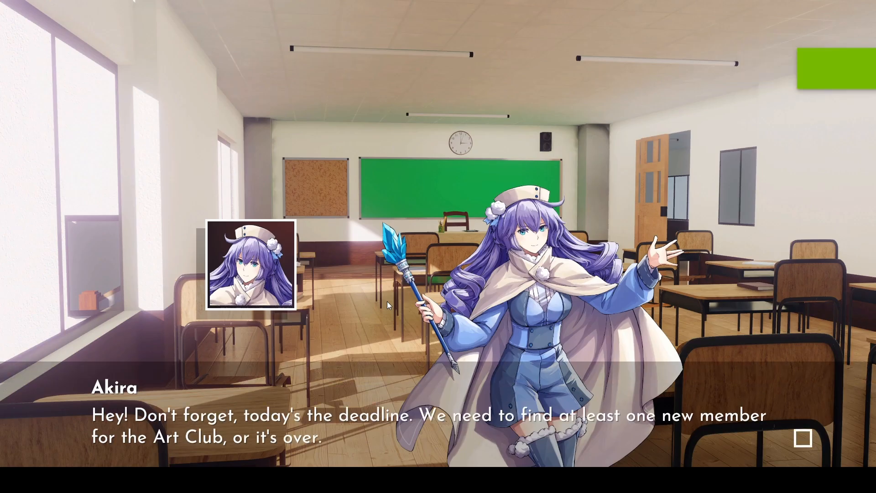
click(387, 301)
click(387, 301)
click(387, 302)
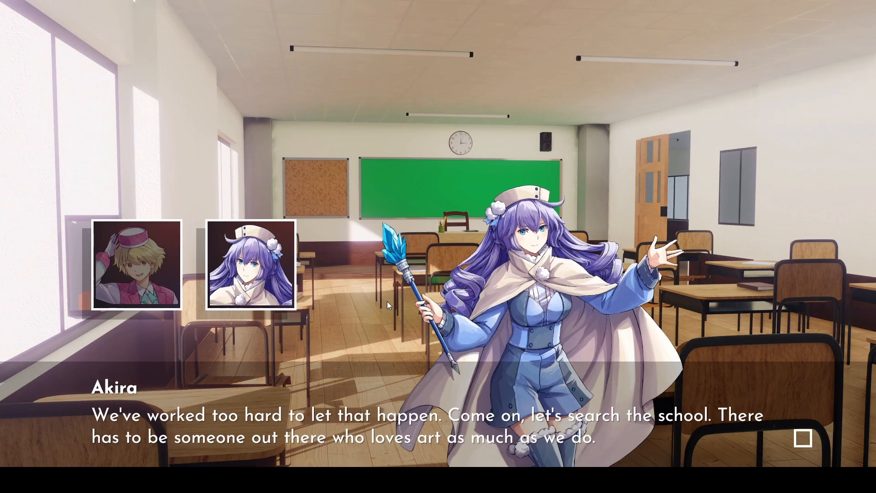
click(387, 301)
click(388, 301)
click(387, 301)
click(387, 302)
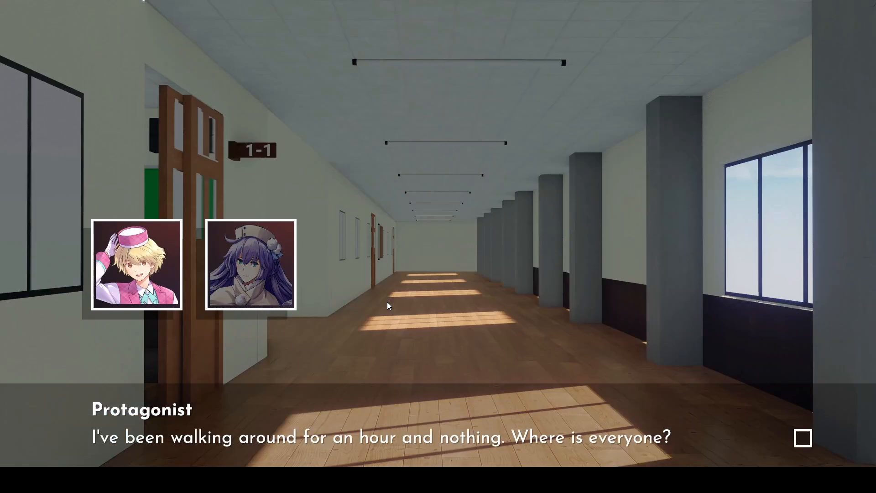
- Advance the hallway dialogue between the Protagonist and Akira until the stairwell scene with Yuki starts
click(387, 302)
click(387, 302)
click(387, 302)
click(388, 302)
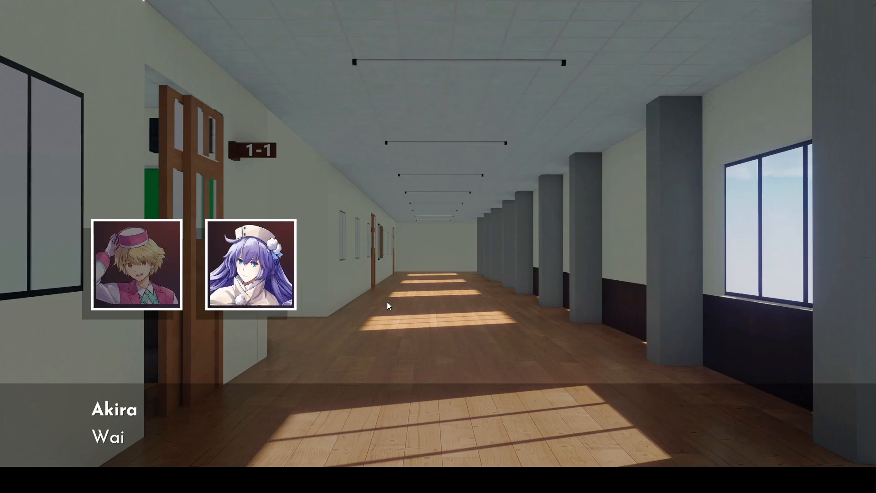
click(387, 302)
click(387, 302)
click(387, 302)
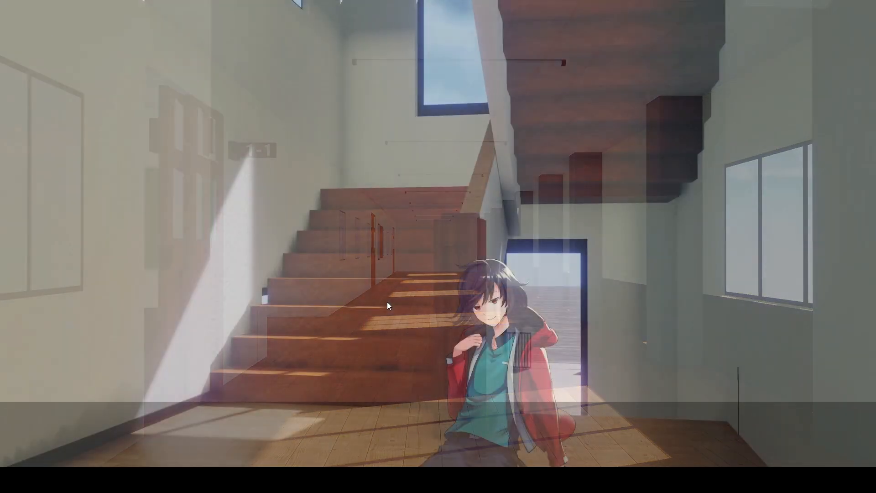
click(387, 302)
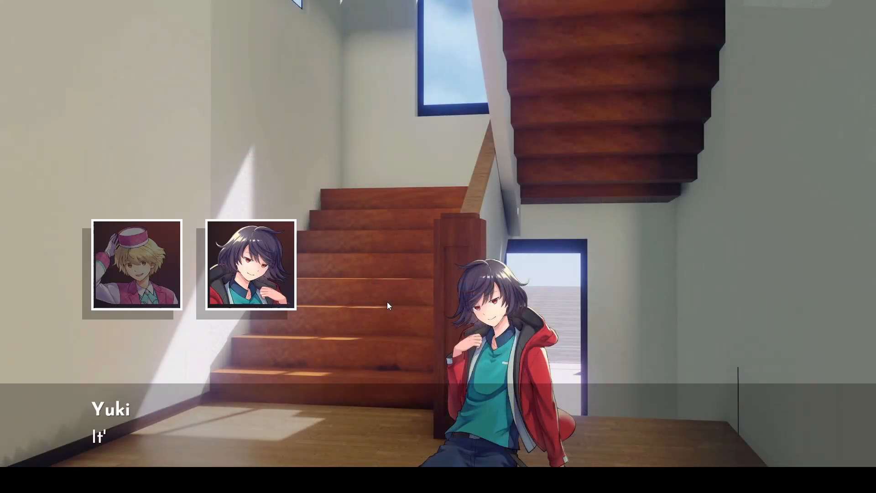
- Advance through the stairwell conversation with Yuki to the Narrator's "What will you say?" choice
click(387, 302)
click(387, 302)
click(388, 305)
click(387, 305)
click(387, 302)
click(387, 303)
click(388, 302)
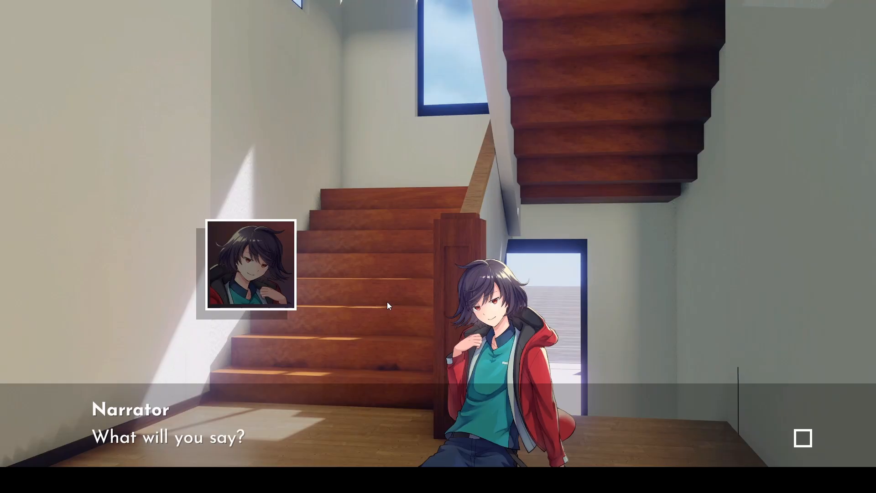
- Choose a reply to Yuki and play through the rest of the conversation with her
click(533, 267)
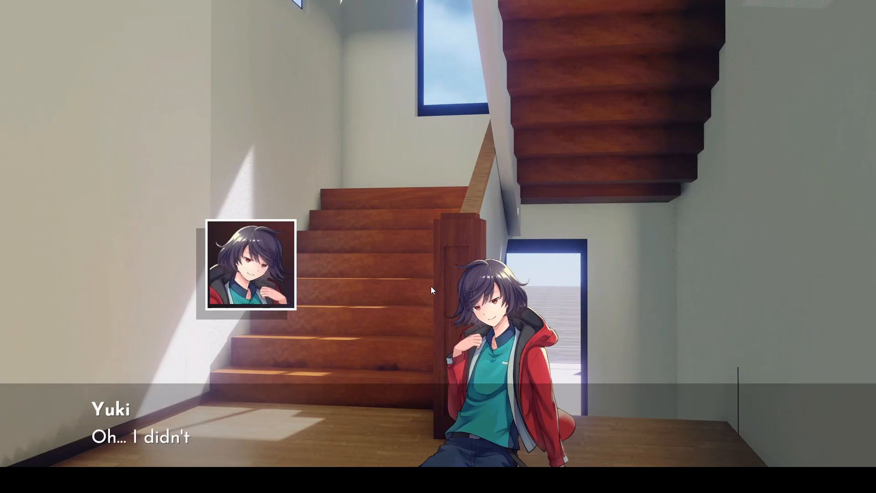
click(414, 286)
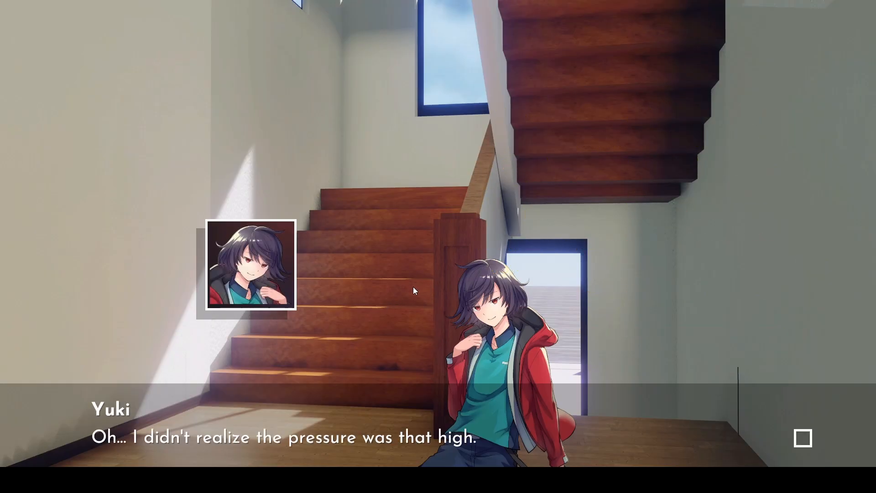
click(413, 288)
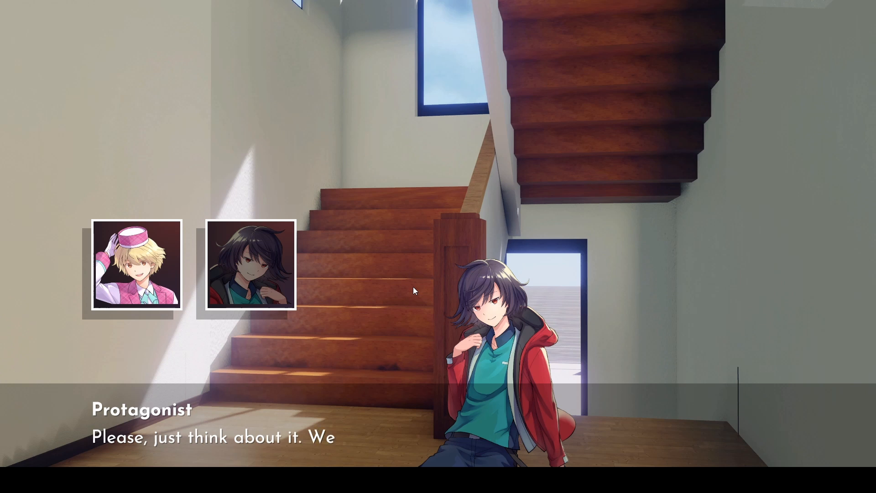
click(413, 288)
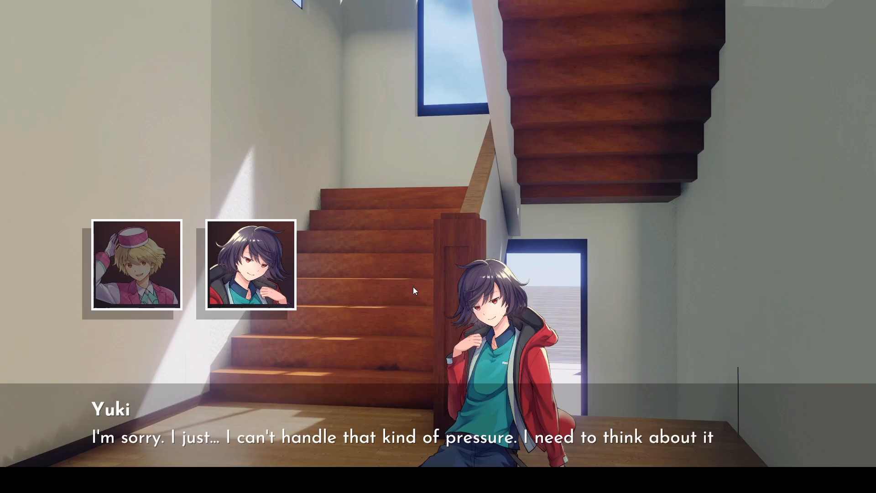
click(413, 287)
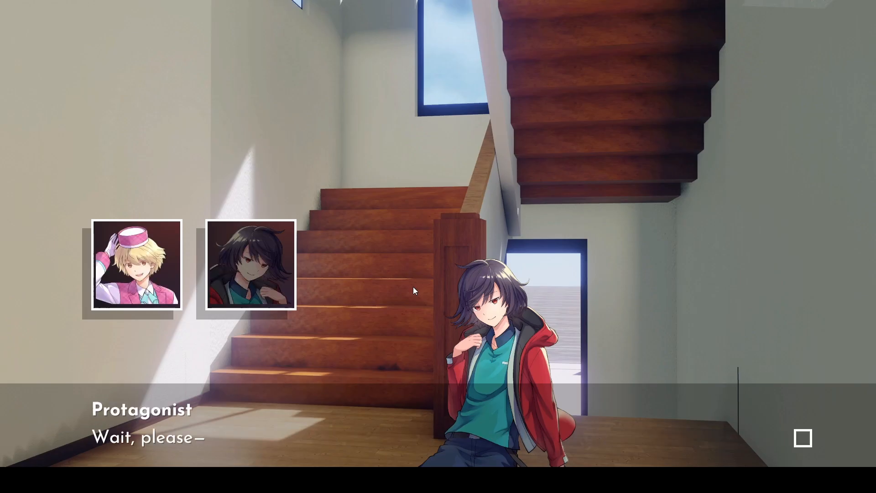
click(414, 288)
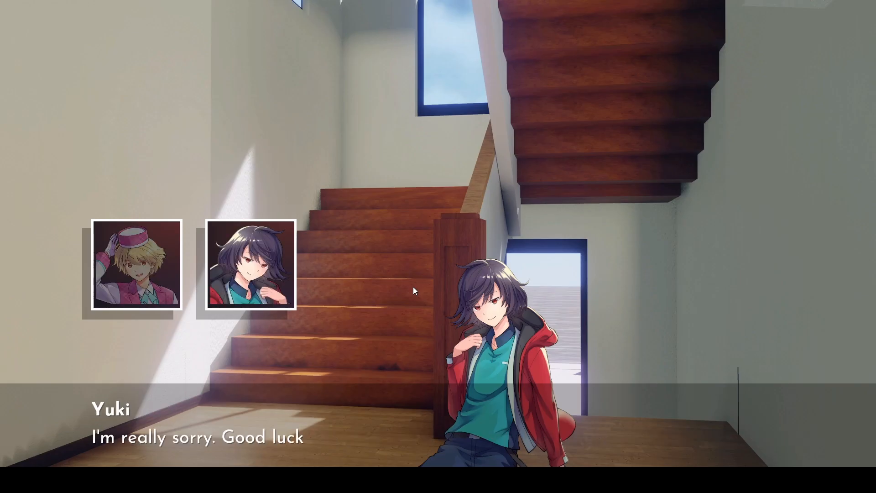
click(413, 287)
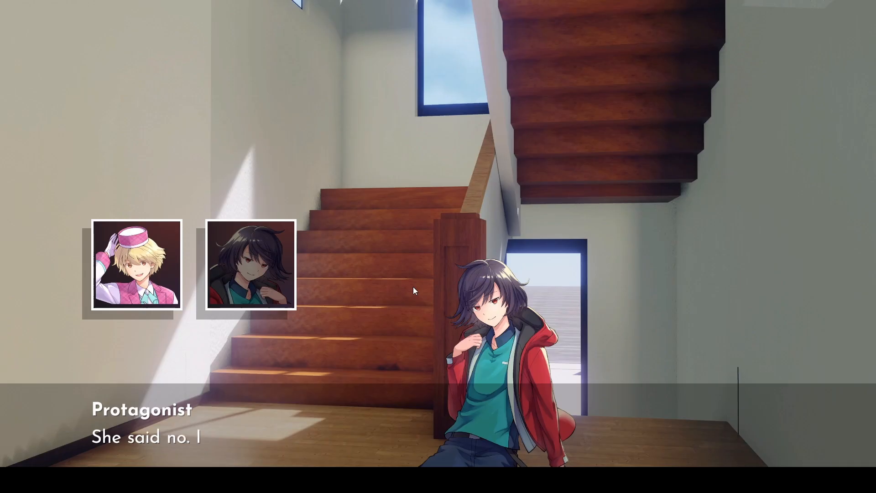
- Play through the closing dialogue with Akira and the Narrator's last line to the ending screen
click(414, 288)
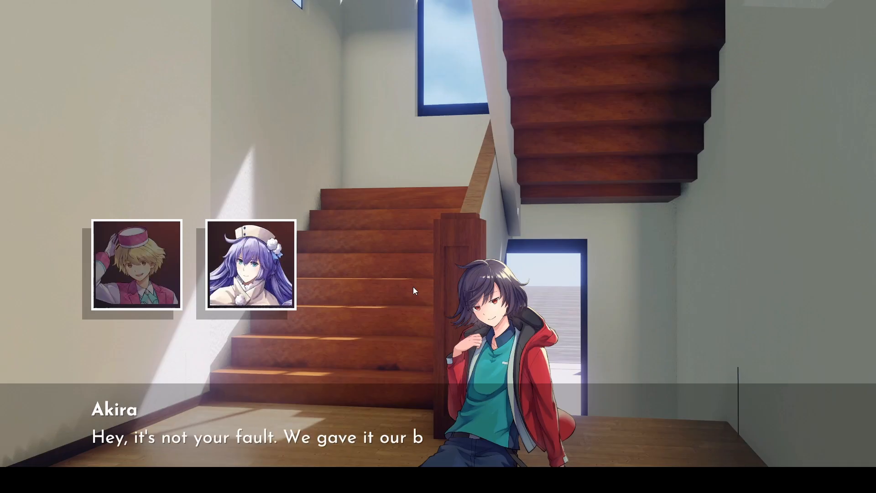
click(414, 289)
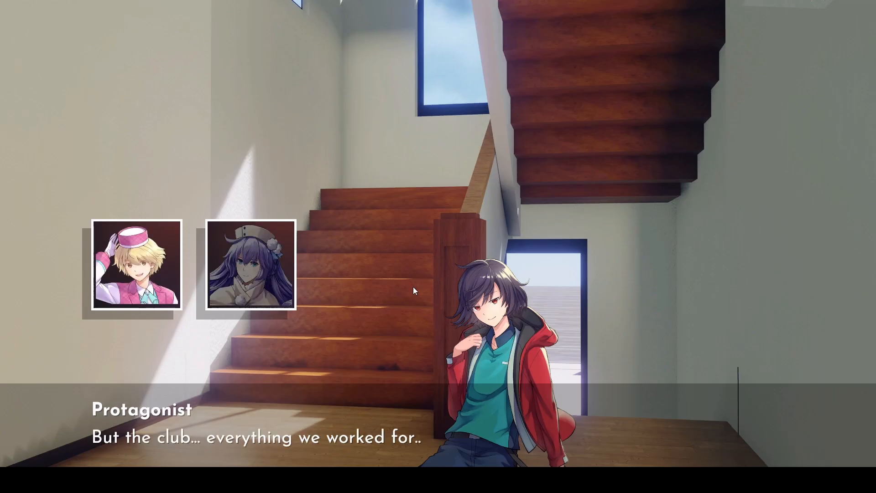
click(414, 289)
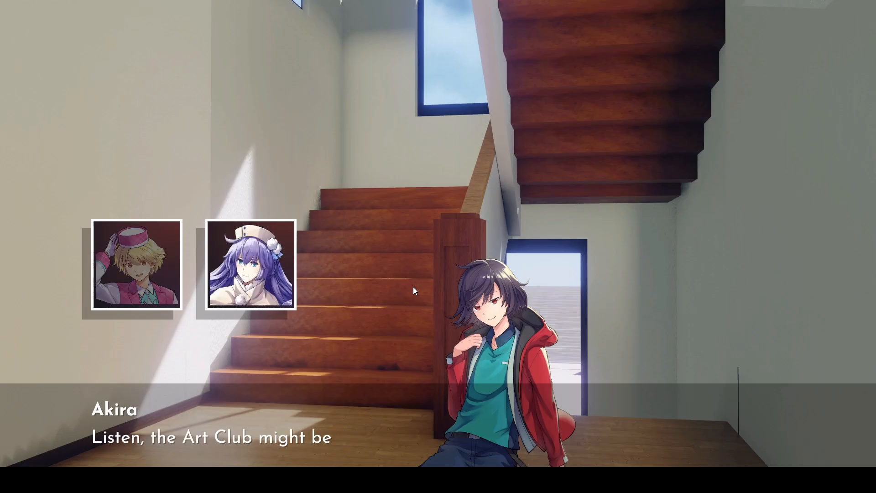
click(414, 289)
click(414, 288)
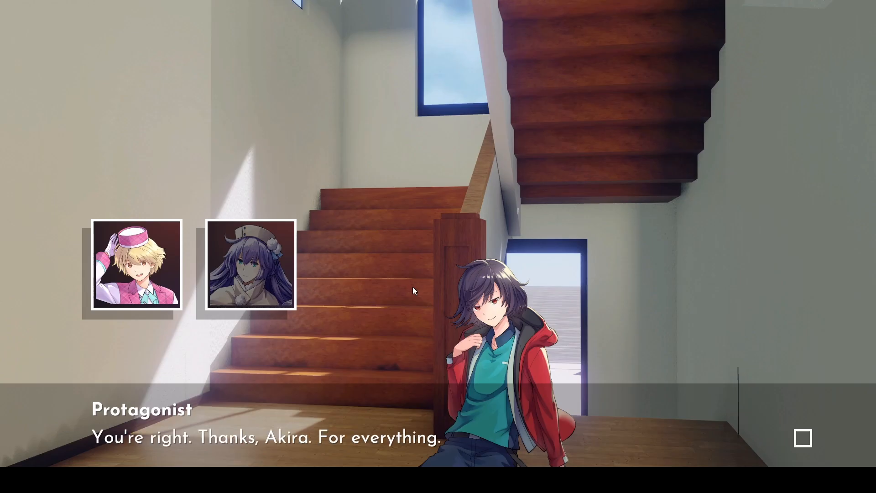
click(413, 289)
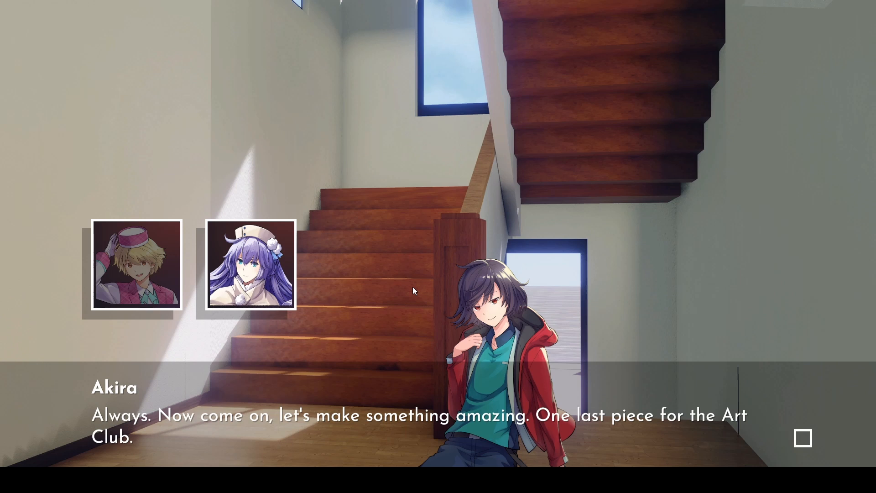
click(414, 289)
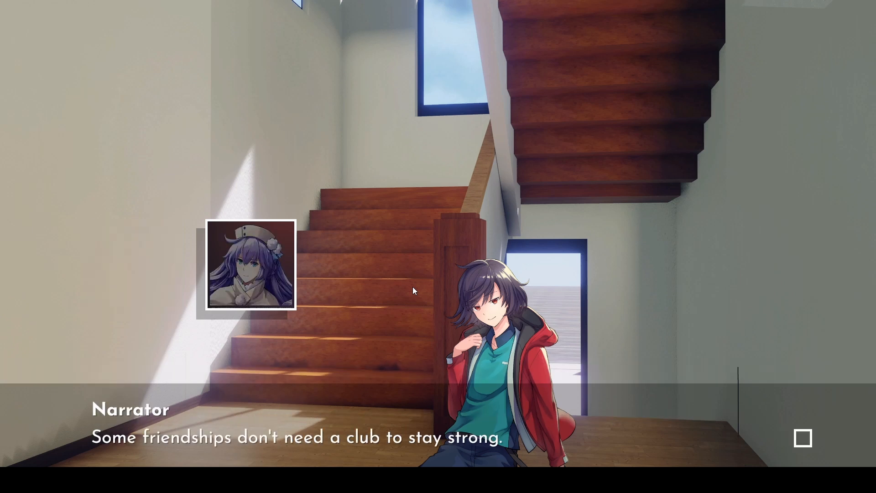
click(413, 288)
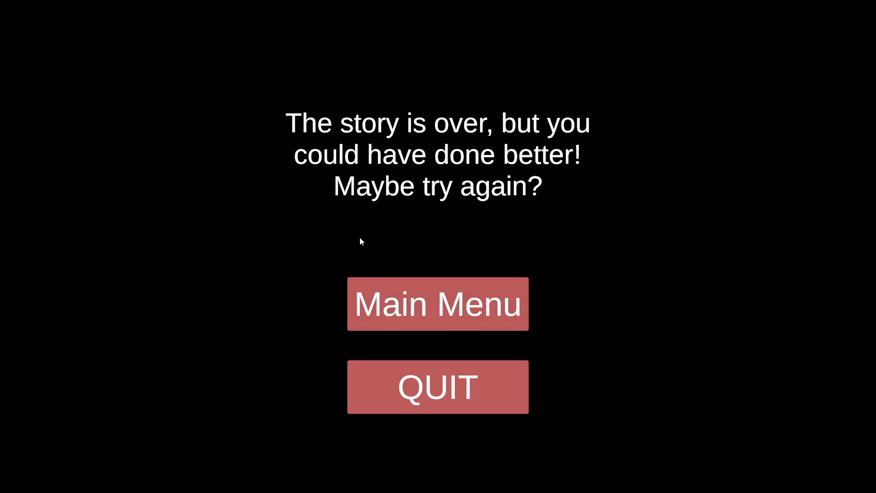
- Return to the game's main menu, quit the game, and close the Builds folder and Build Profiles windows
click(417, 304)
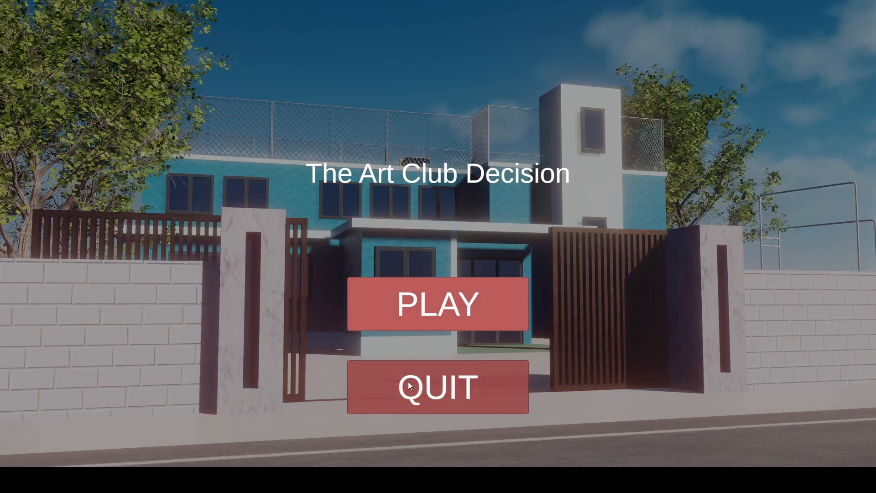
click(408, 382)
click(795, 34)
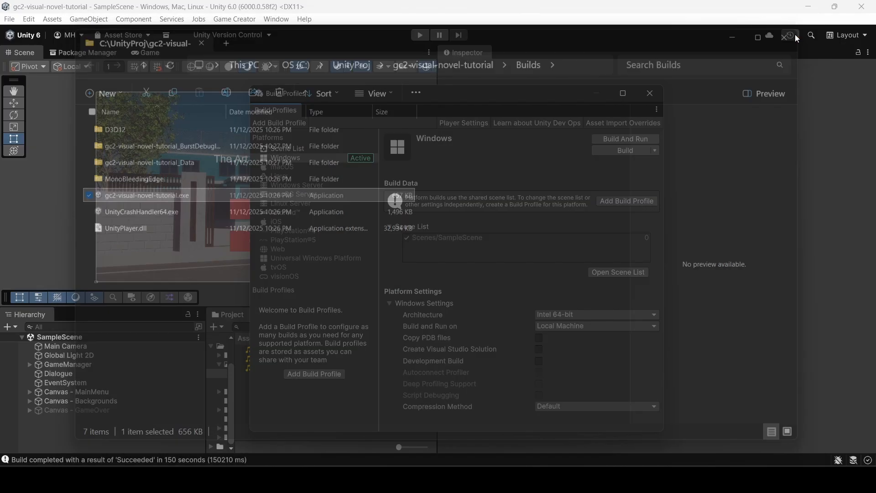
click(650, 93)
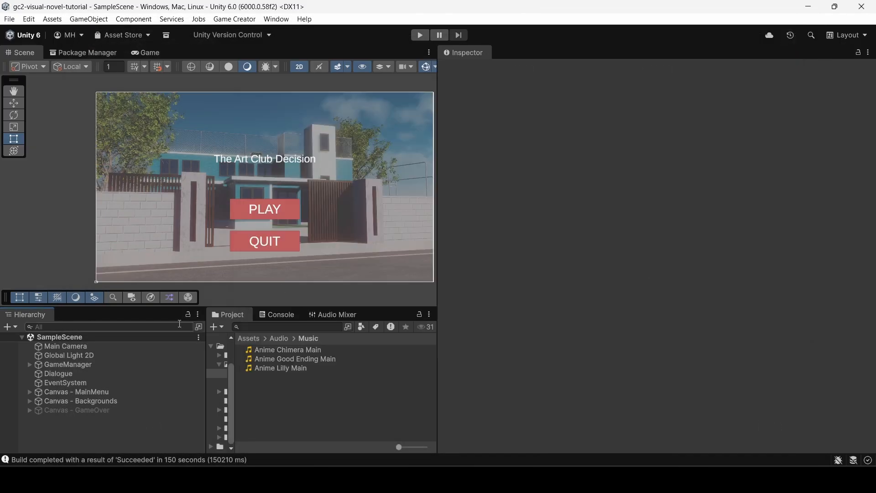
- Show the Dialogue object's properties, widen the Inspector and the Project folder tree, and save SampleScene
click(50, 374)
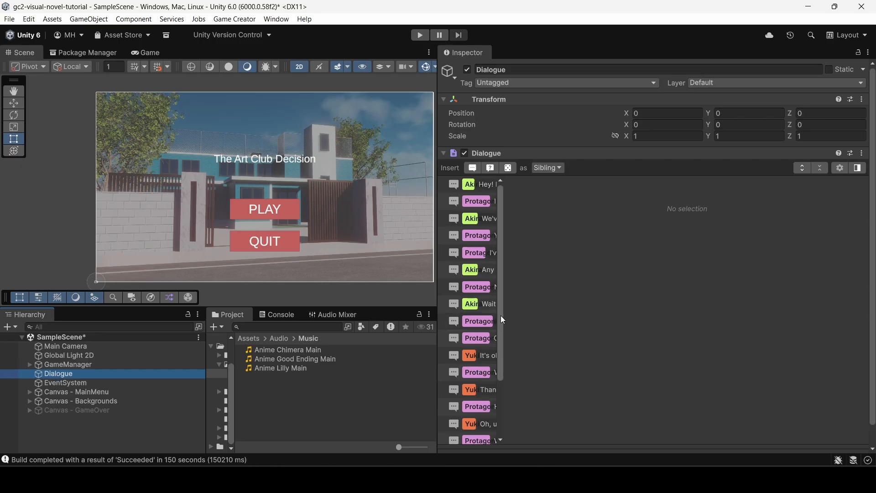
drag(437, 316, 334, 314)
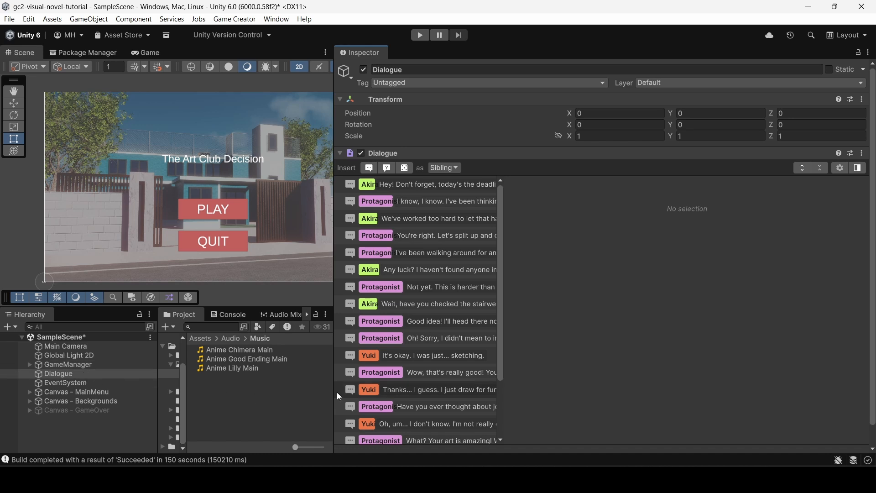
drag(336, 394, 369, 388)
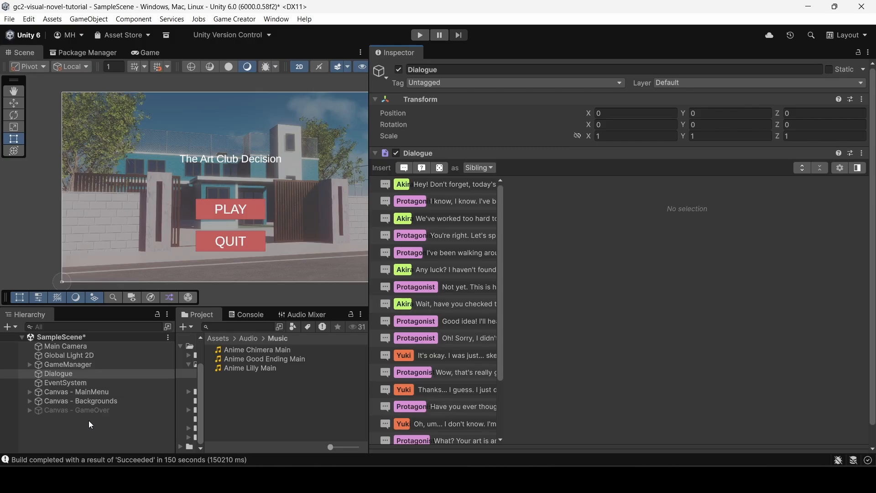
key(ctrl+s)
drag(203, 381, 291, 381)
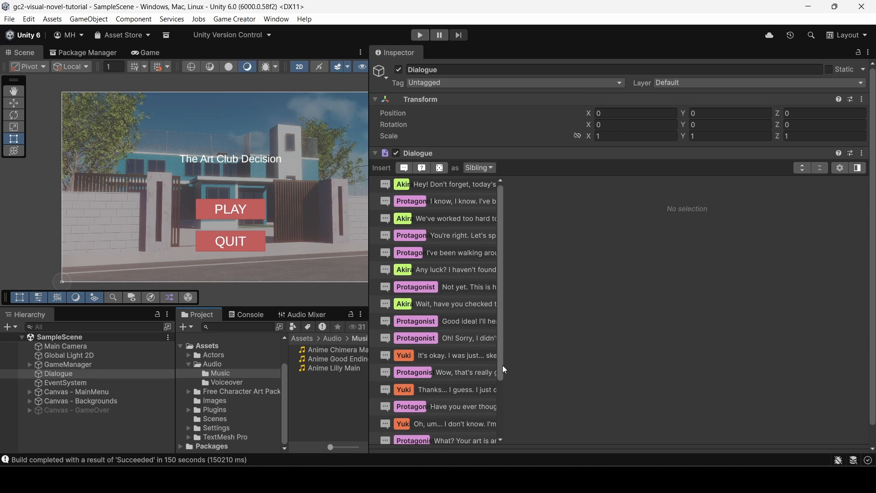
mouse_move(369, 245)
mouse_down()
mouse_move(454, 245)
mouse_move(366, 246)
mouse_up()
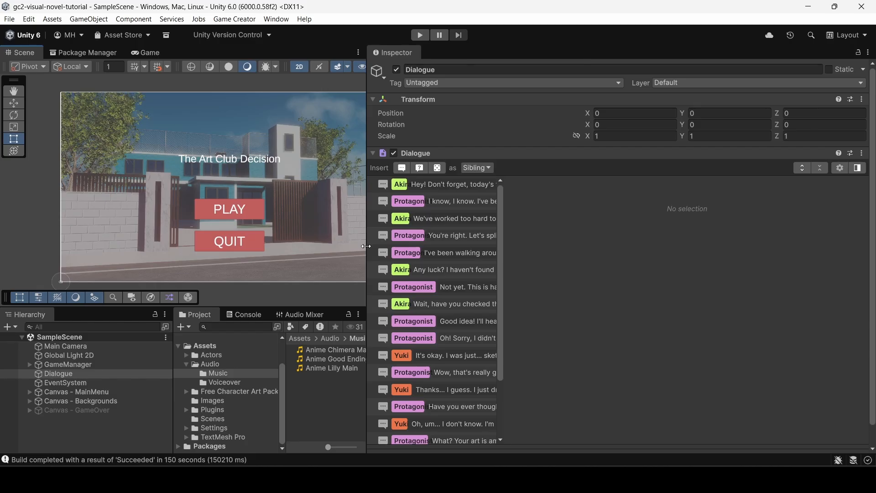